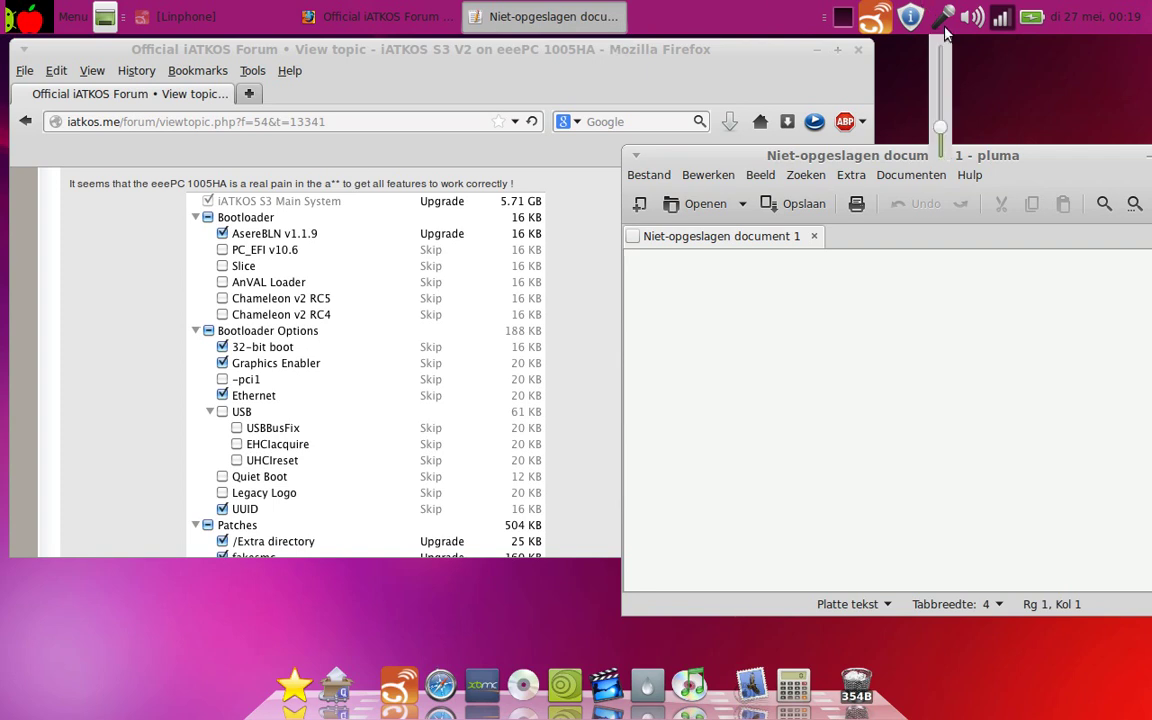
- Move the empty Pluma note window up to the top right, beside the forum page
{"action": "left_click", "coordinate": [967, 110]}
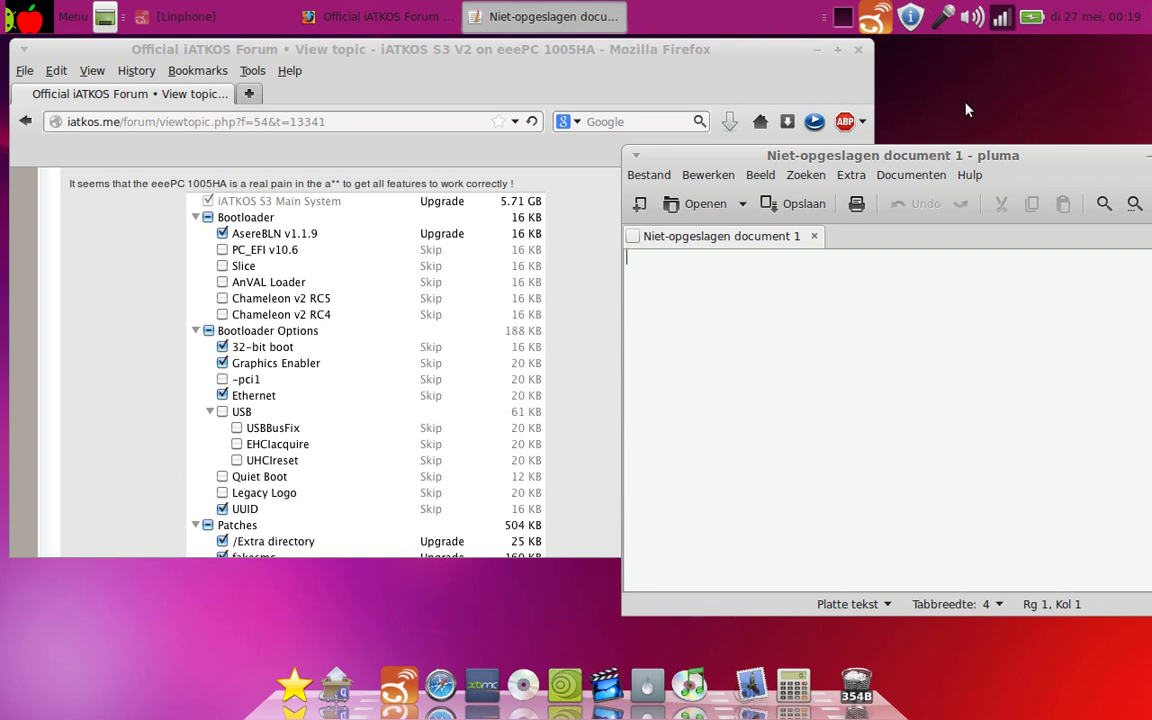
{"action": "left_click_drag", "start_coordinate": [925, 158], "coordinate": [1040, 115]}
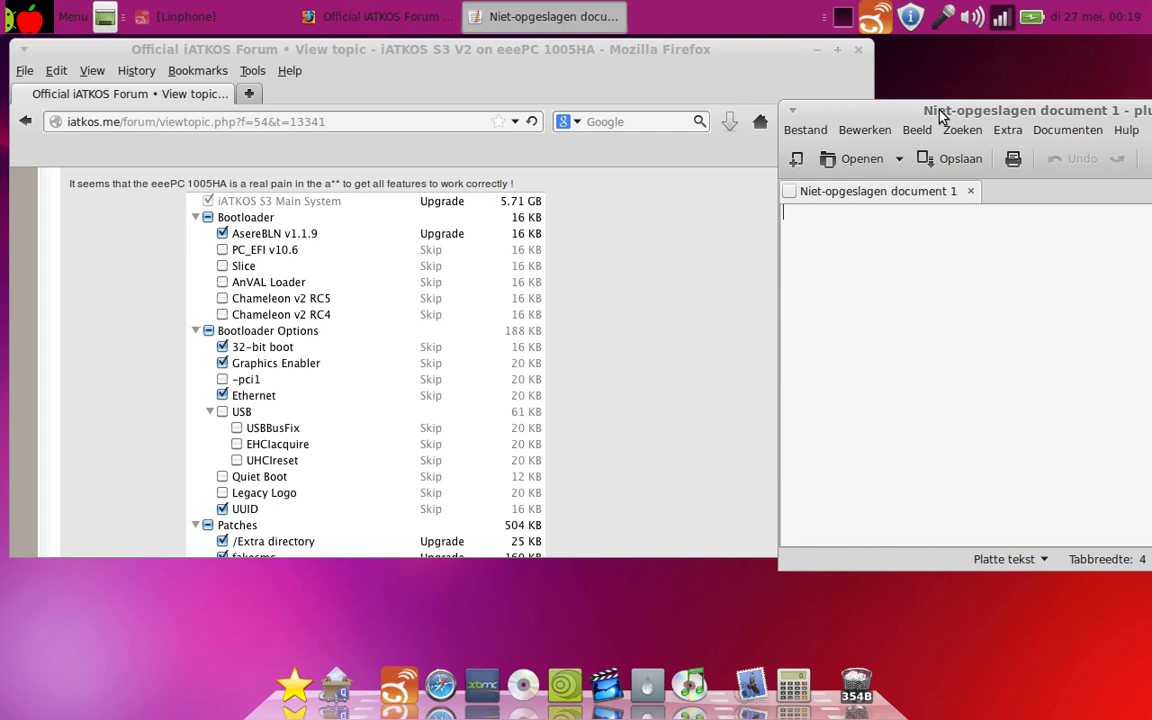
{"action": "left_click_drag", "start_coordinate": [940, 118], "coordinate": [885, 49]}
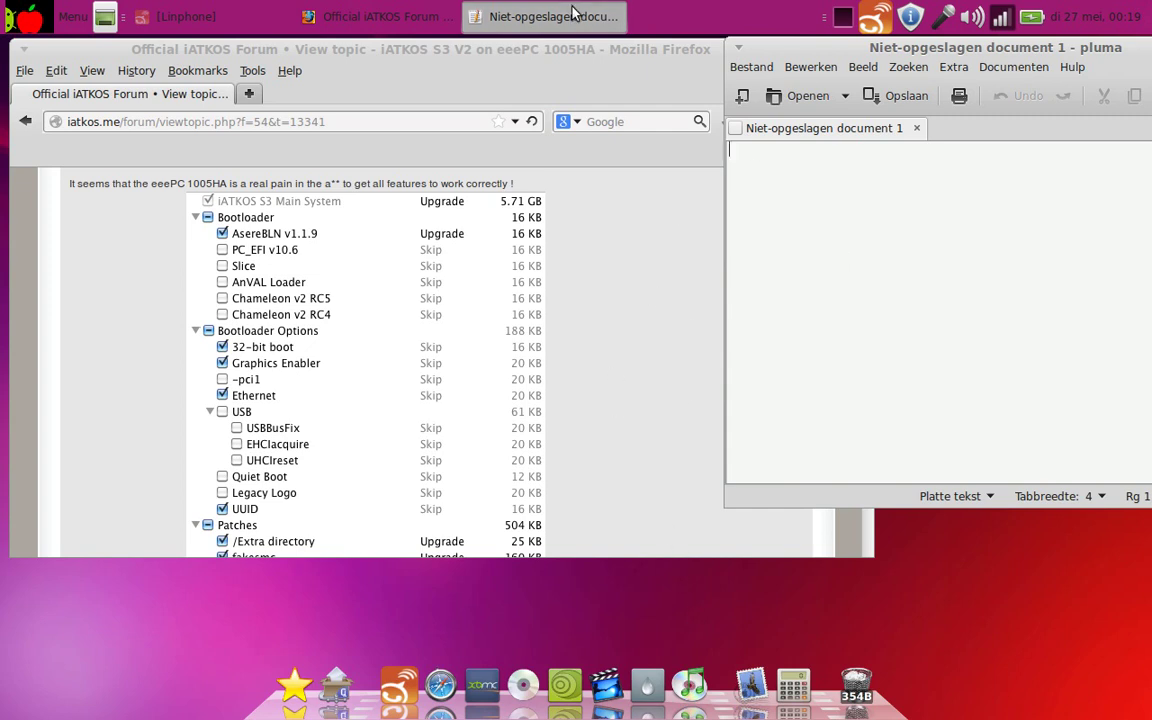
- Nudge the forum's installer screenshot up slightly, then put the caret back in the Pluma note
{"action": "left_click", "coordinate": [515, 50]}
{"action": "left_click_drag", "start_coordinate": [569, 57], "coordinate": [568, 54]}
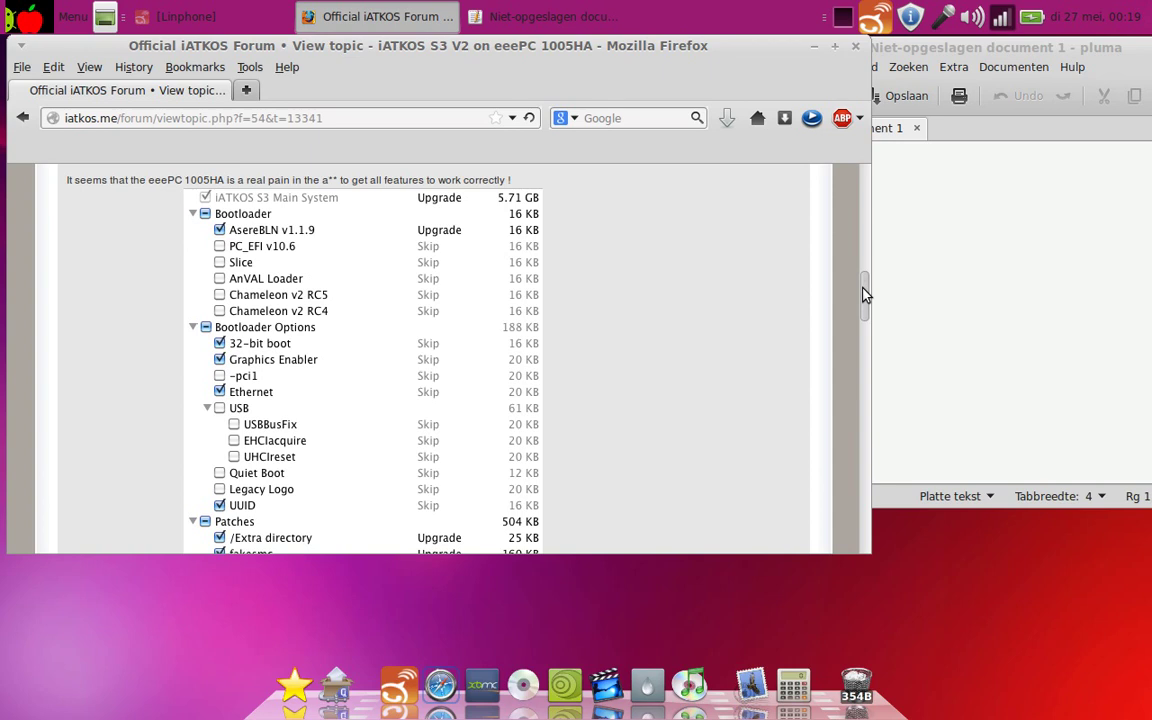
{"action": "left_click_drag", "start_coordinate": [866, 294], "coordinate": [866, 296]}
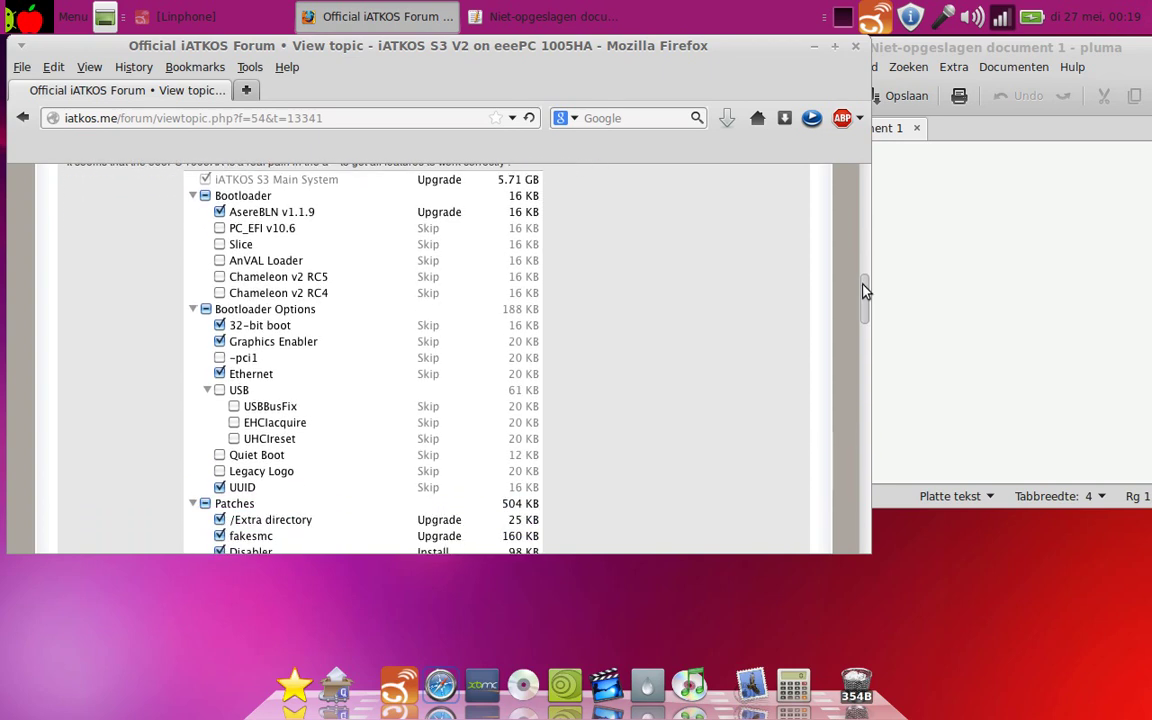
{"action": "left_click", "coordinate": [967, 199]}
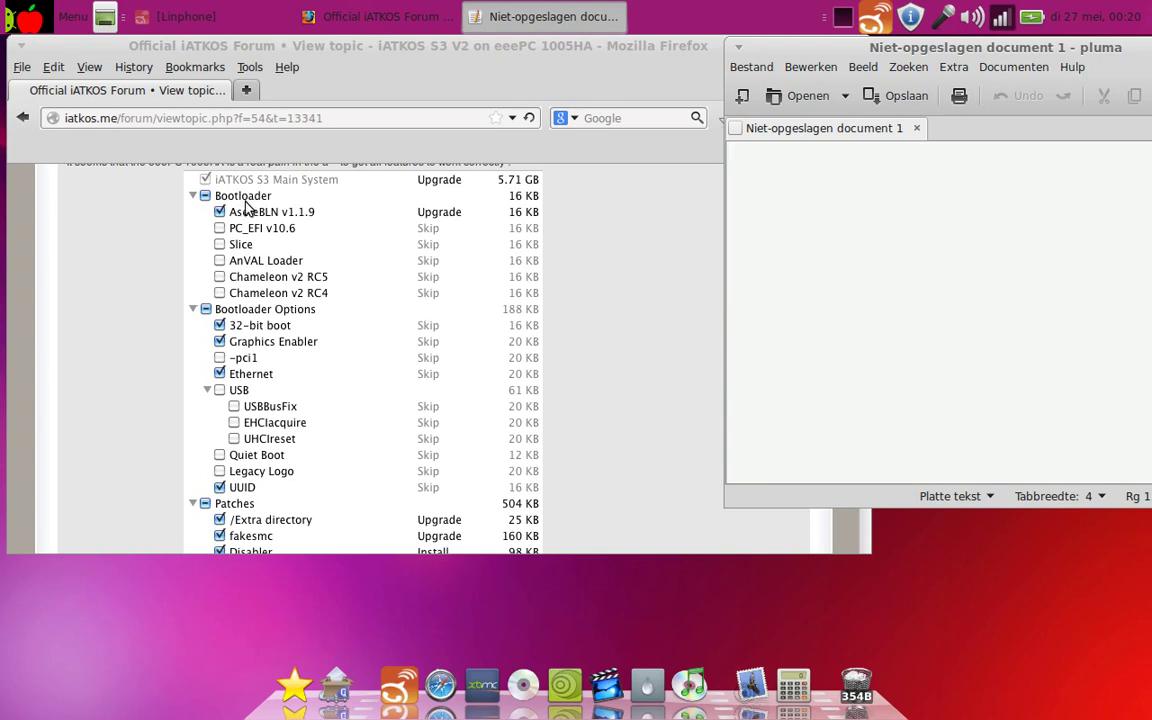
{"action": "left_click", "coordinate": [219, 209]}
{"action": "left_click", "coordinate": [219, 211]}
- Write 'chameleon v2 RC5' and 'Graphics enabler' on separate lines of the note
{"action": "type", "text": "chame"}
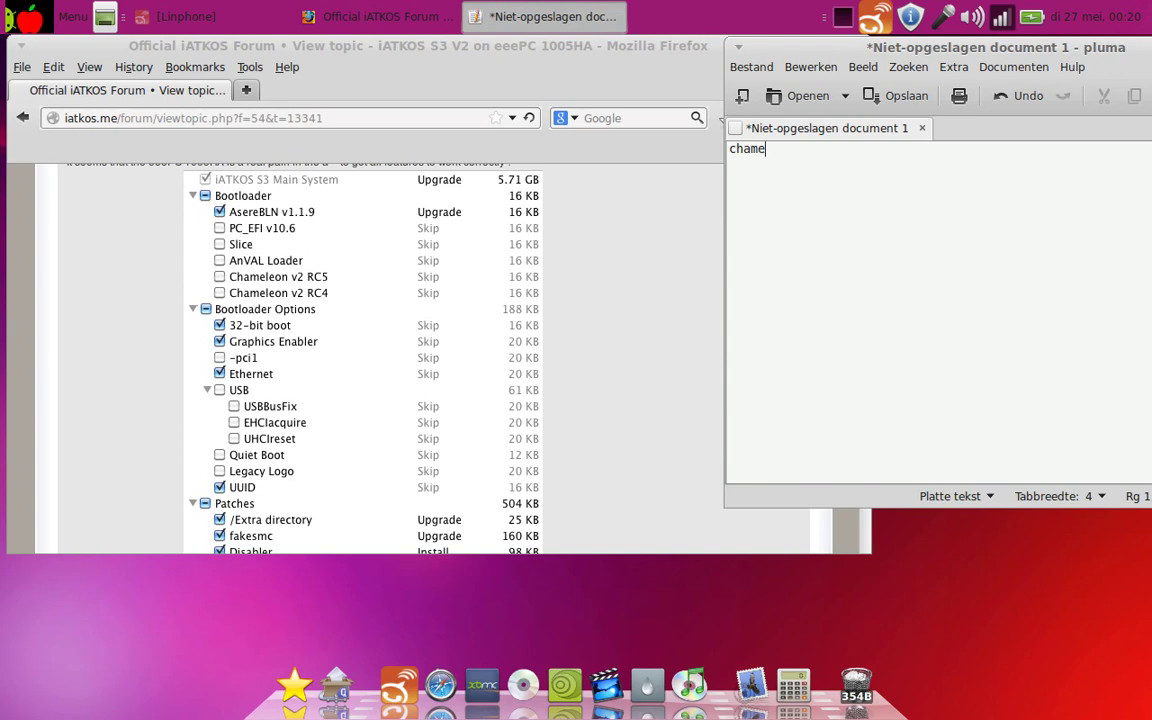
{"action": "type", "text": "leon v2 RC5"}
{"action": "key", "text": "Return"}
{"action": "key", "text": "Return"}
{"action": "type", "text": "Graphics"}
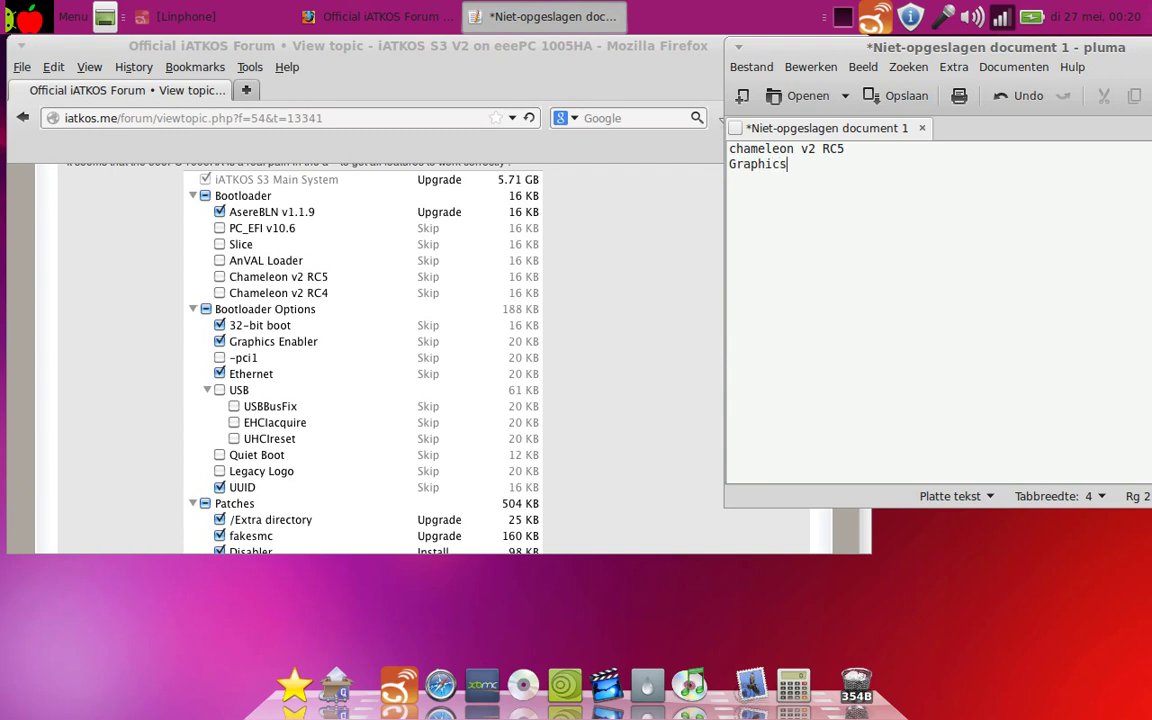
{"action": "type", "text": " enabler"}
{"action": "key", "text": "Return"}
{"action": "key", "text": "Return"}
- Add 'Goopz 1030' to the note, then scroll the forum page to the Drivers section
{"action": "left_click", "coordinate": [586, 242]}
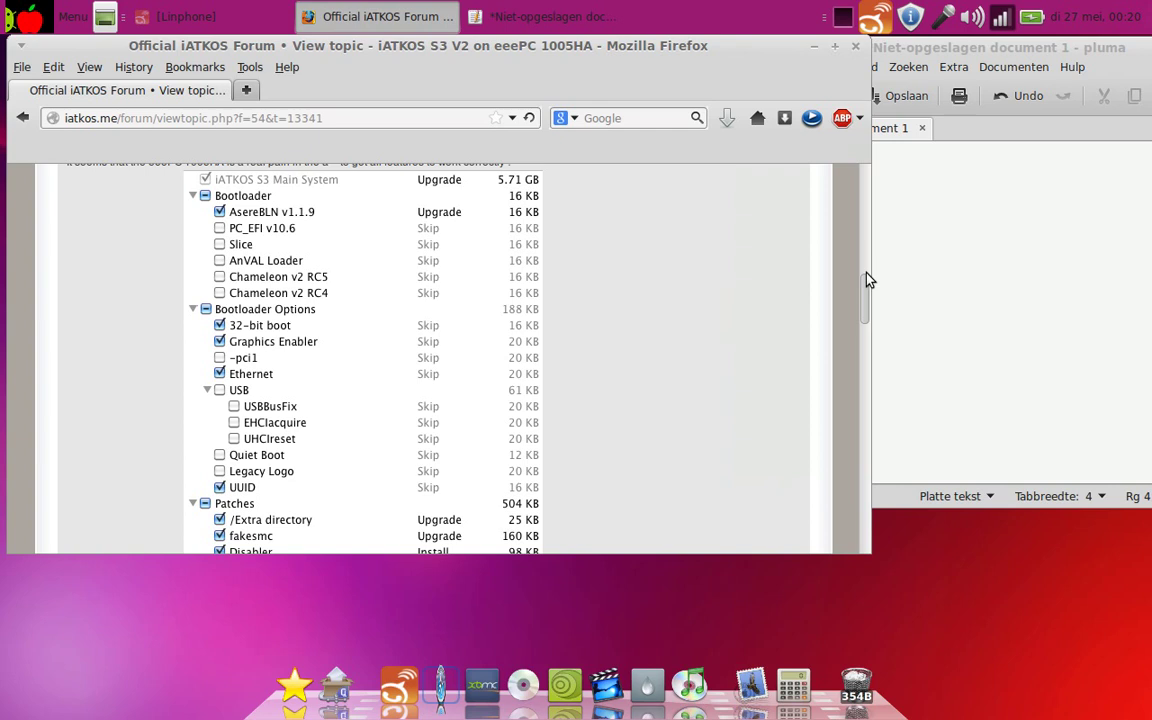
{"action": "left_click_drag", "start_coordinate": [868, 304], "coordinate": [877, 348]}
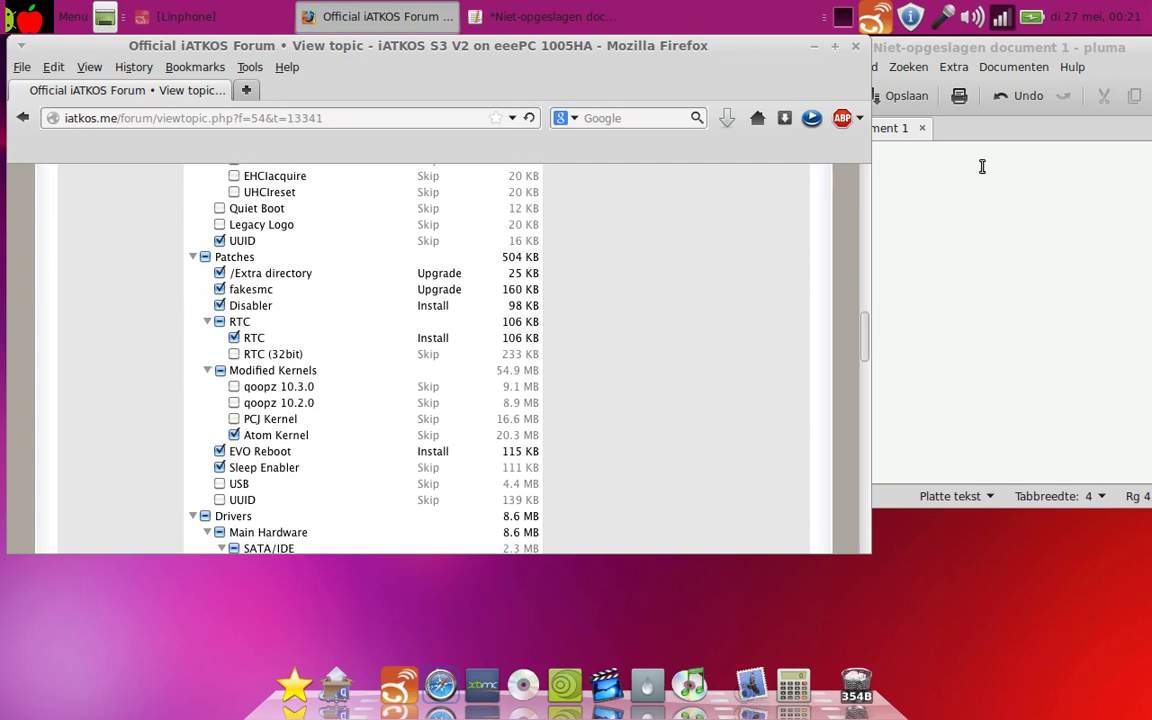
{"action": "left_click", "coordinate": [977, 205]}
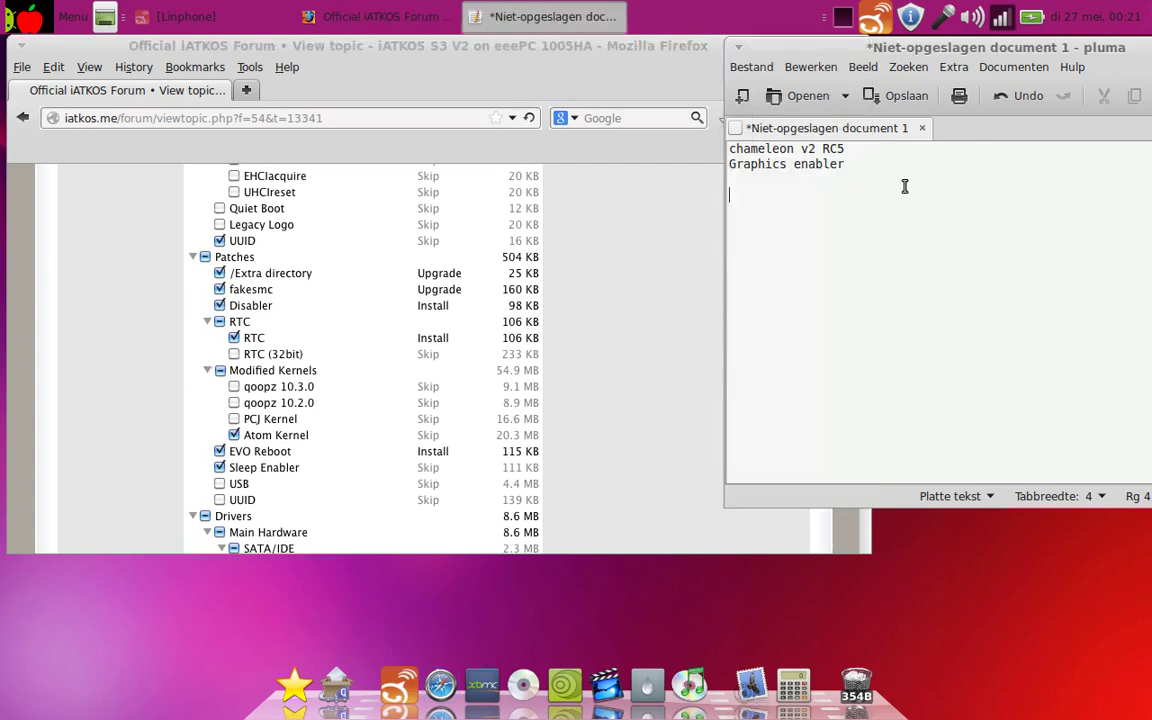
{"action": "type", "text": "Goopz 1030"}
{"action": "key", "text": "Return"}
{"action": "left_click", "coordinate": [604, 288]}
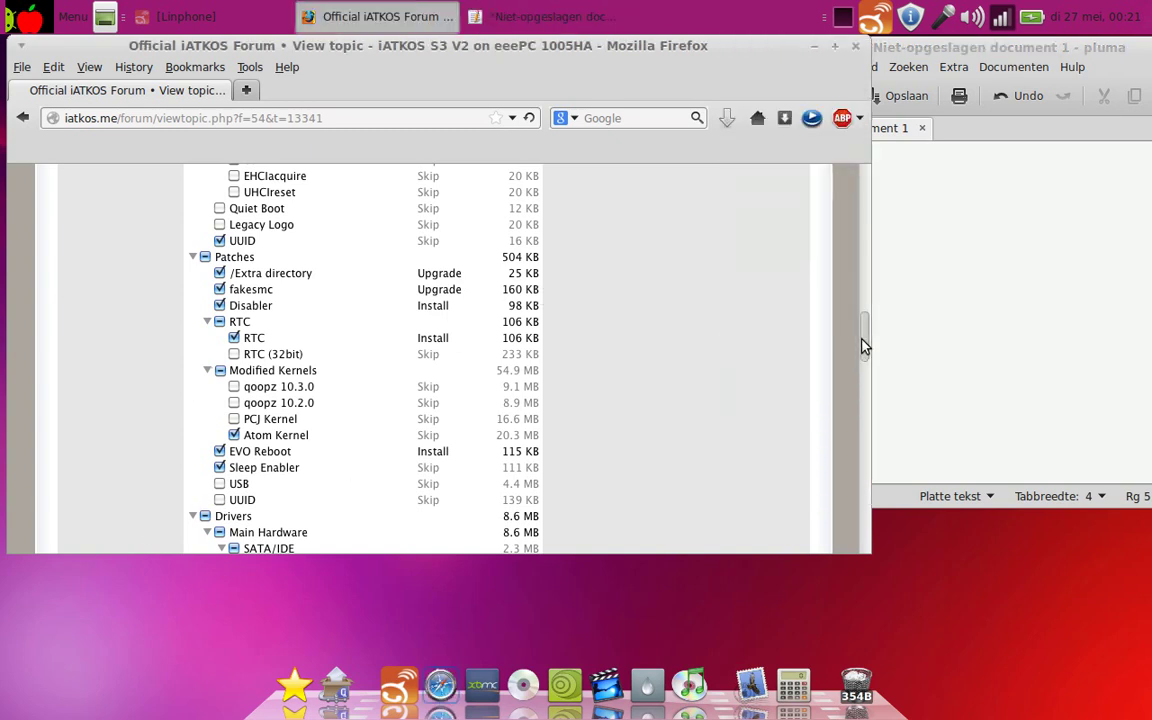
{"action": "scroll", "coordinate": [864, 352], "scroll_direction": "down", "scroll_amount": 2}
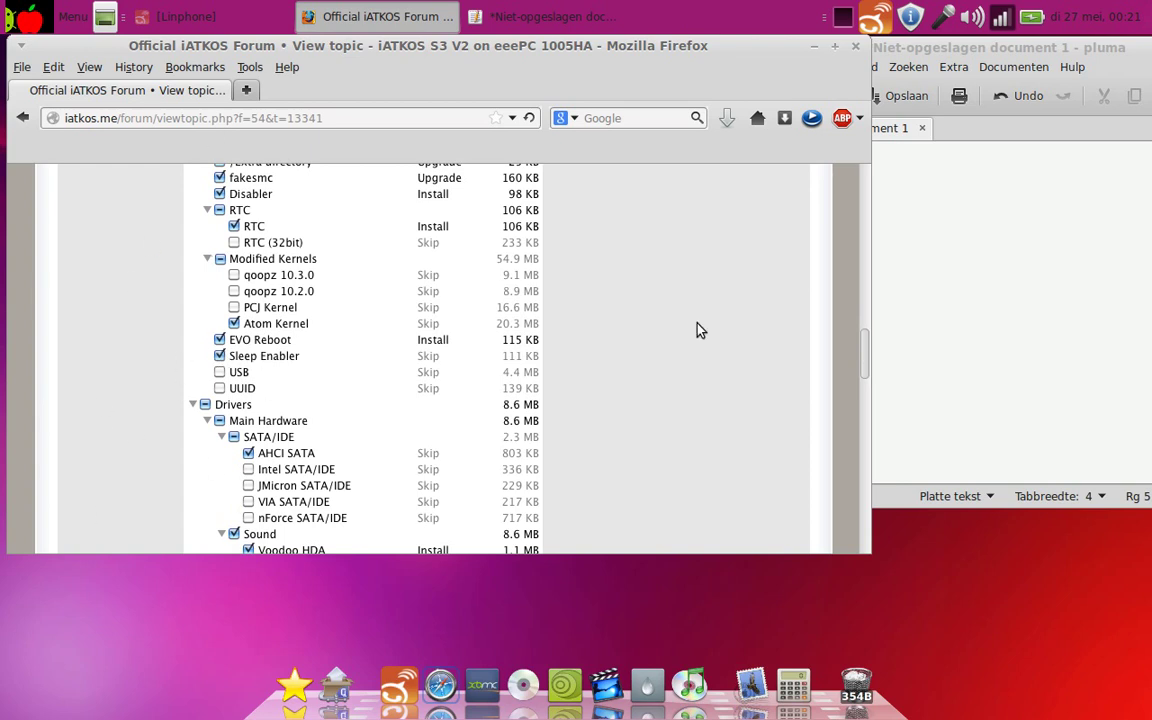
- Insert the heading 'acer emachine e520' at the top of the note, underlined with dashes
{"action": "left_click", "coordinate": [1005, 203]}
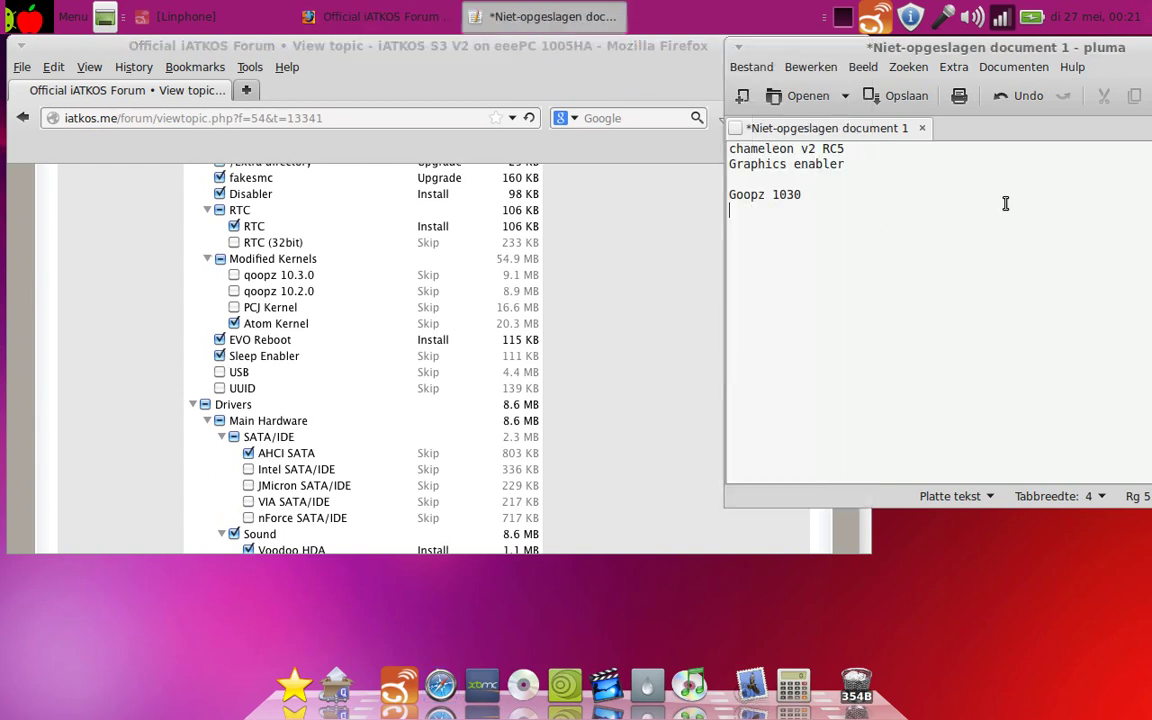
{"action": "left_click", "coordinate": [729, 149]}
{"action": "key", "text": "Return"}
{"action": "left_click", "coordinate": [730, 148]}
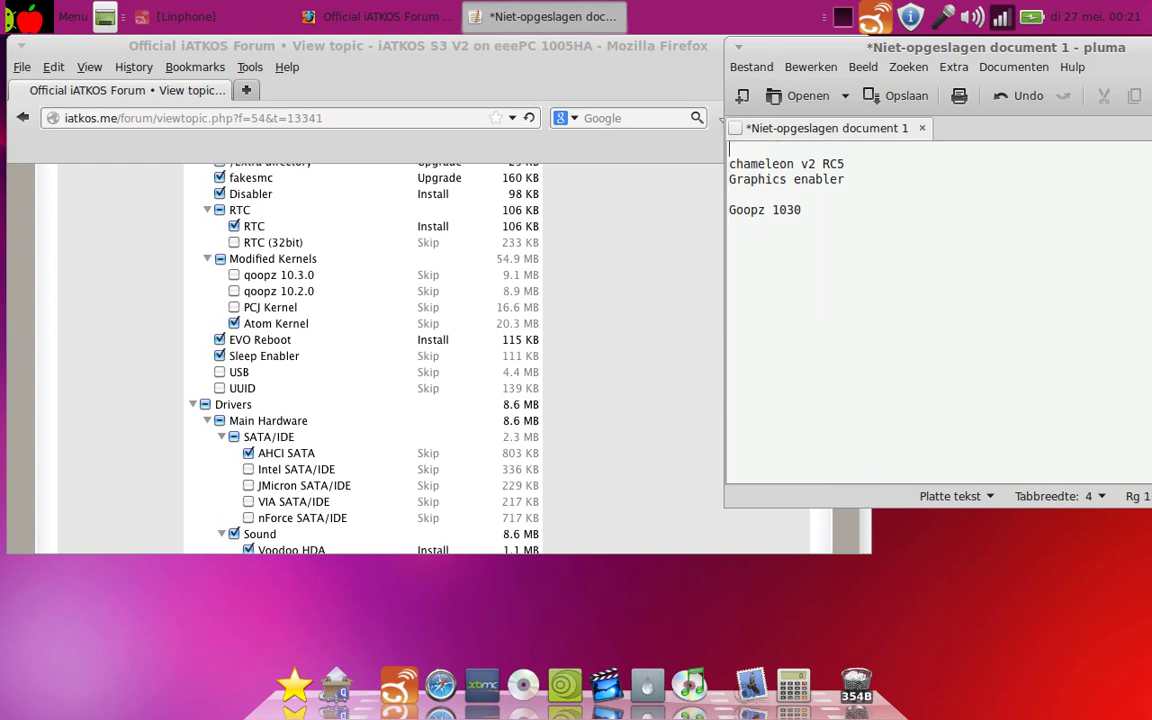
{"action": "type", "text": "acer emachine e520"}
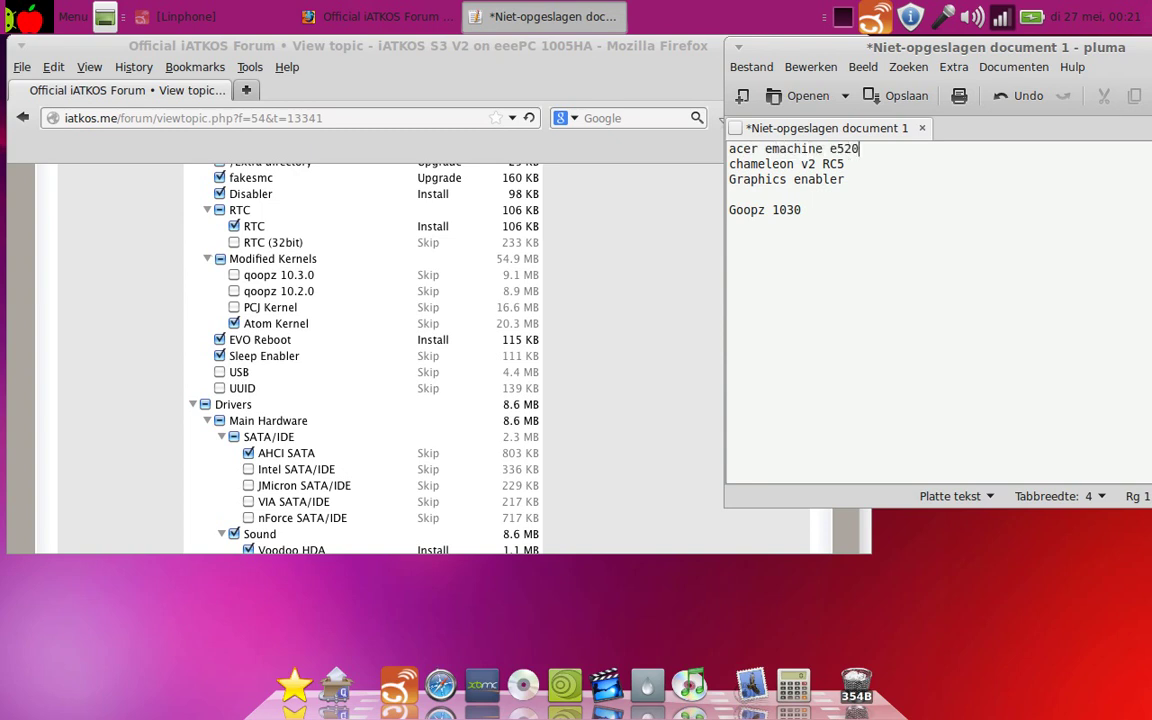
{"action": "key", "text": "Return"}
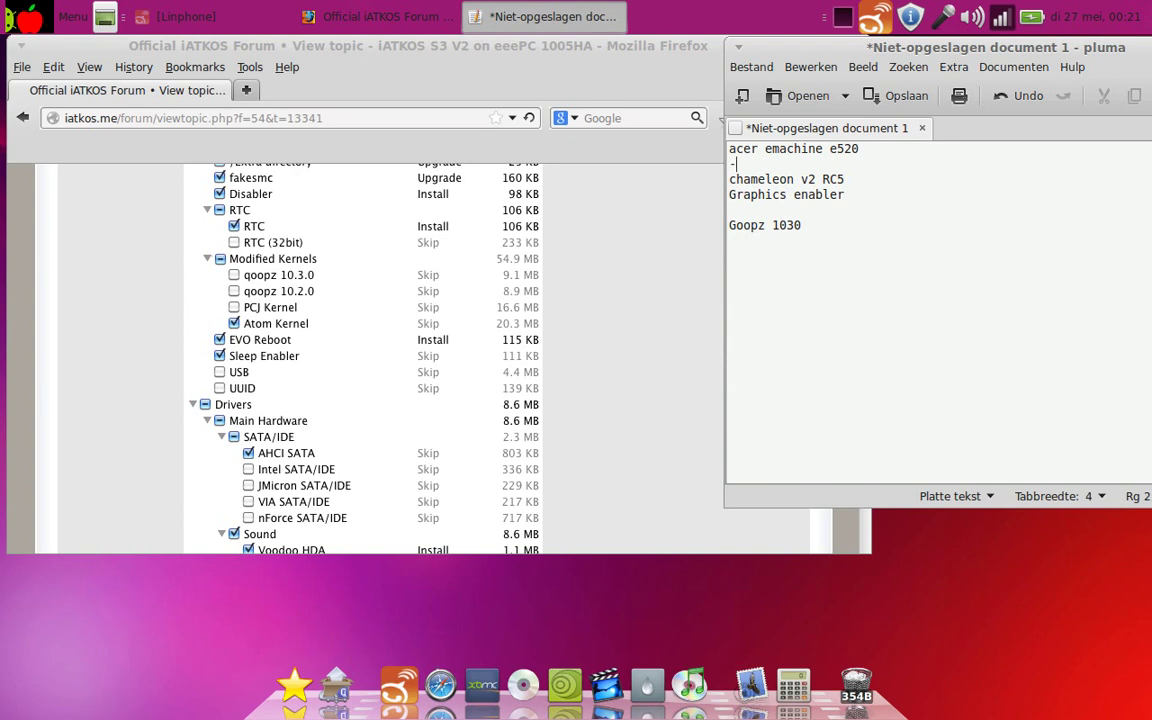
{"action": "type", "text": "-------------------"}
- After checking the enlarged screenshot, add 'intel sat / ide' below 'Goopz 1030', fixing the typo
{"action": "left_click", "coordinate": [239, 412]}
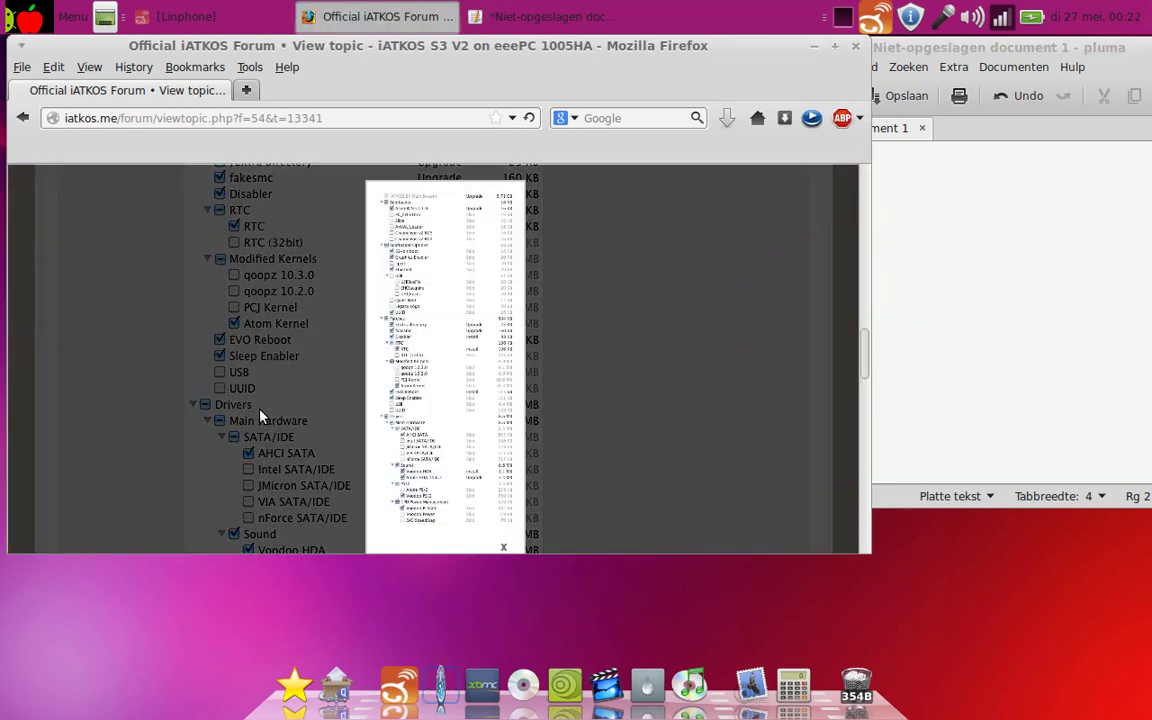
{"action": "left_click", "coordinate": [238, 412]}
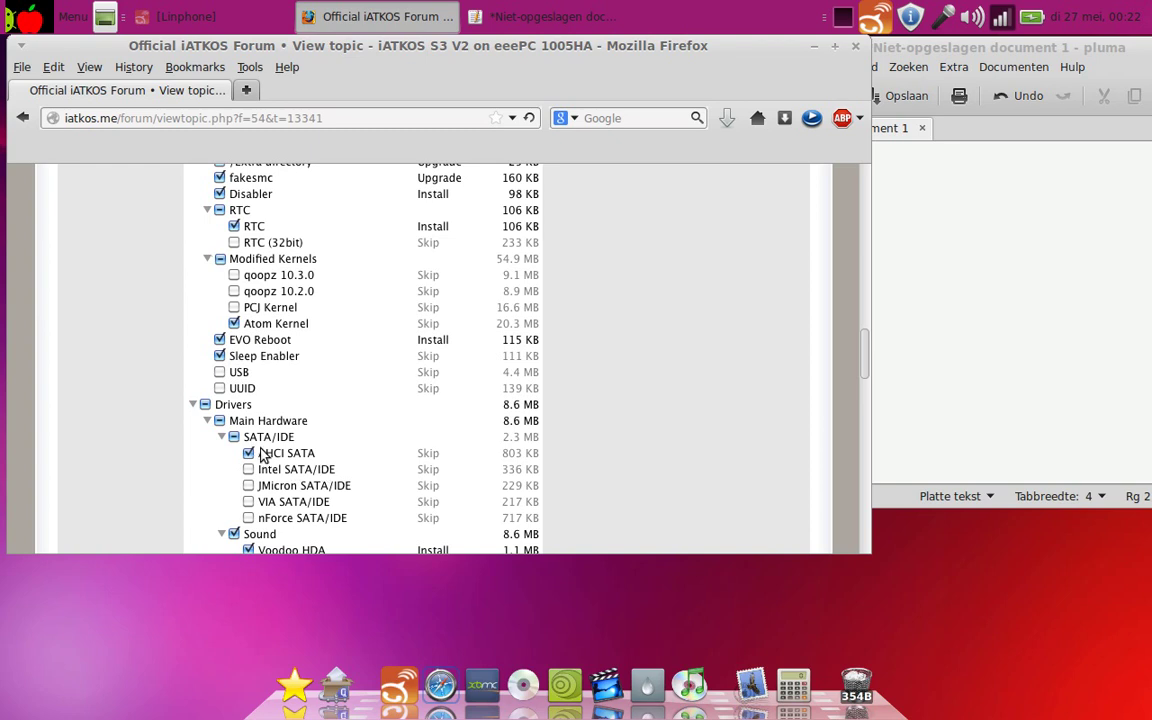
{"action": "left_click", "coordinate": [929, 316]}
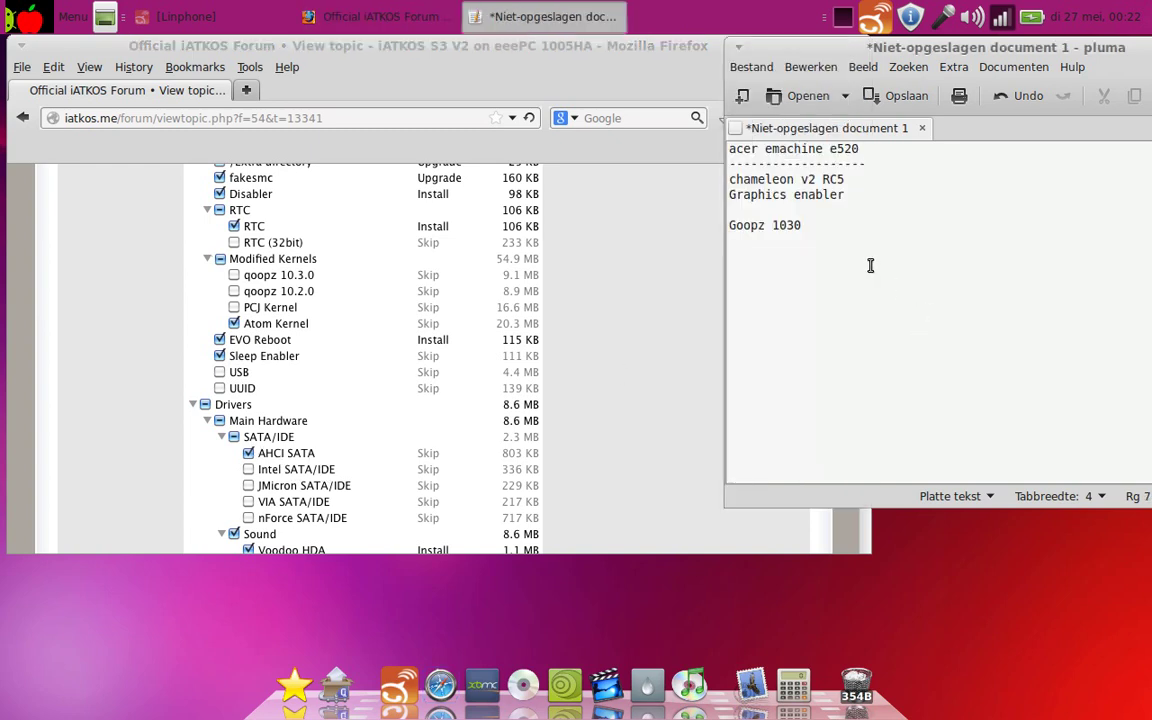
{"action": "type", "text": "intel sat / ido"}
{"action": "key", "text": "BackSpace"}
{"action": "type", "text": "e"}
- Shift the note window further right and scroll the forum screenshot down
{"action": "left_click", "coordinate": [605, 58]}
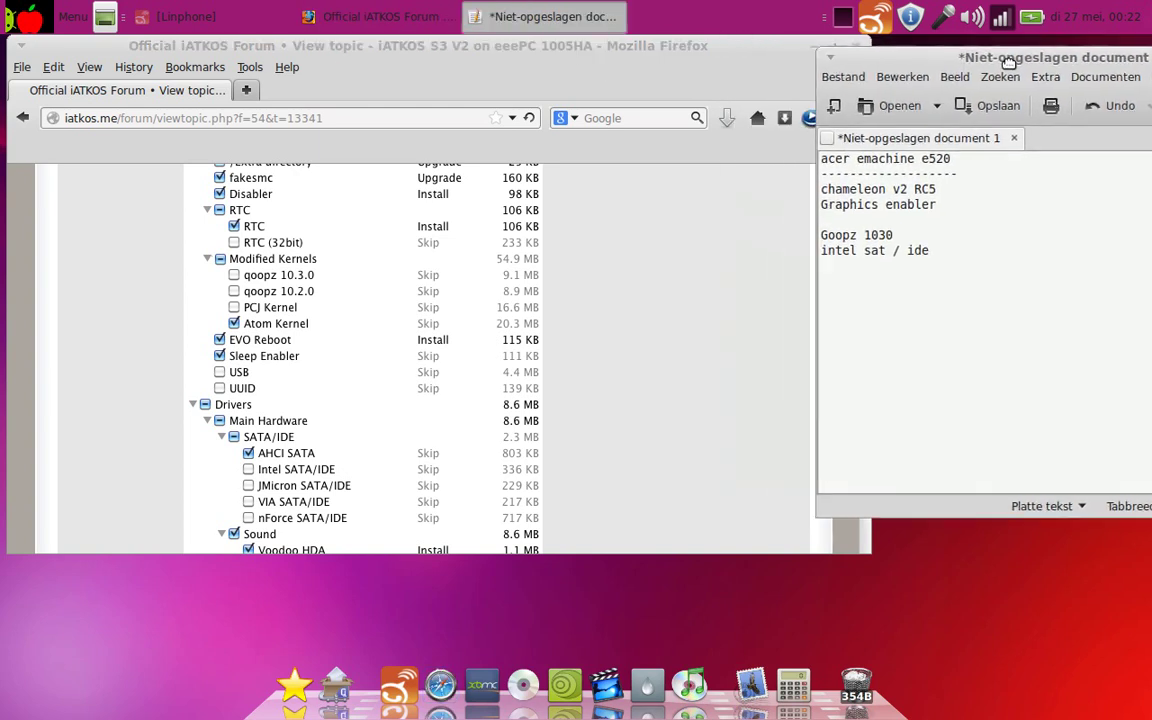
{"action": "left_click_drag", "start_coordinate": [1008, 62], "coordinate": [1065, 66]}
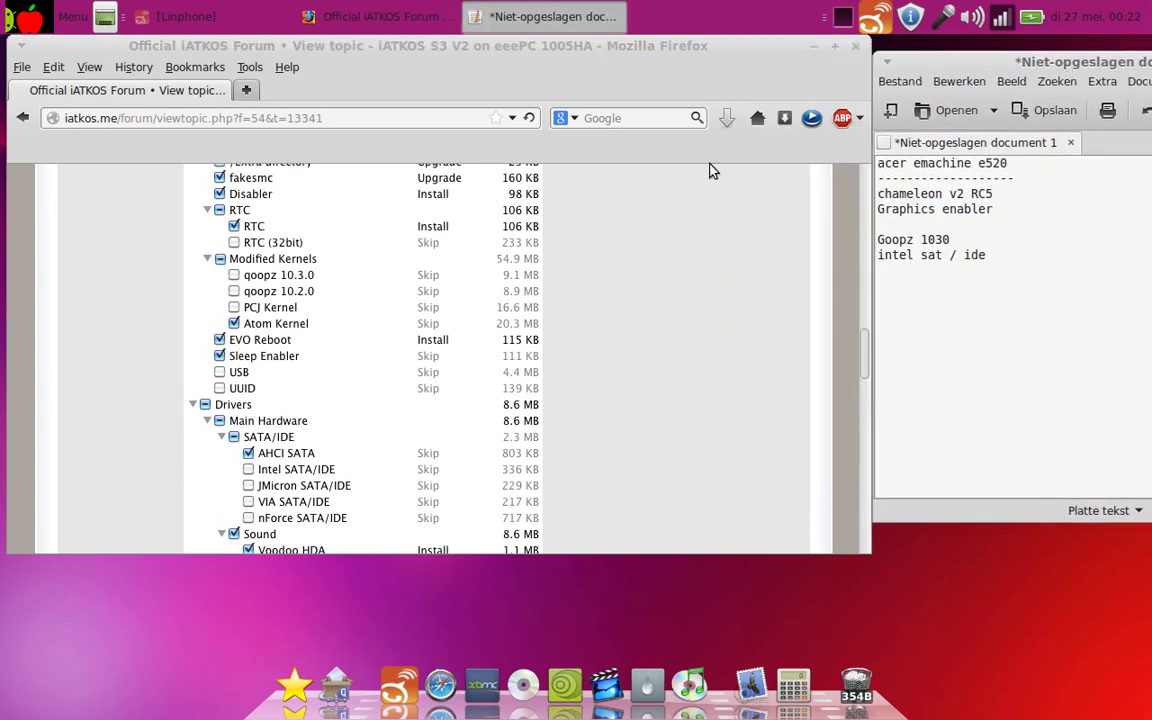
{"action": "left_click", "coordinate": [866, 362]}
{"action": "scroll", "coordinate": [866, 364], "scroll_direction": "down", "scroll_amount": 1}
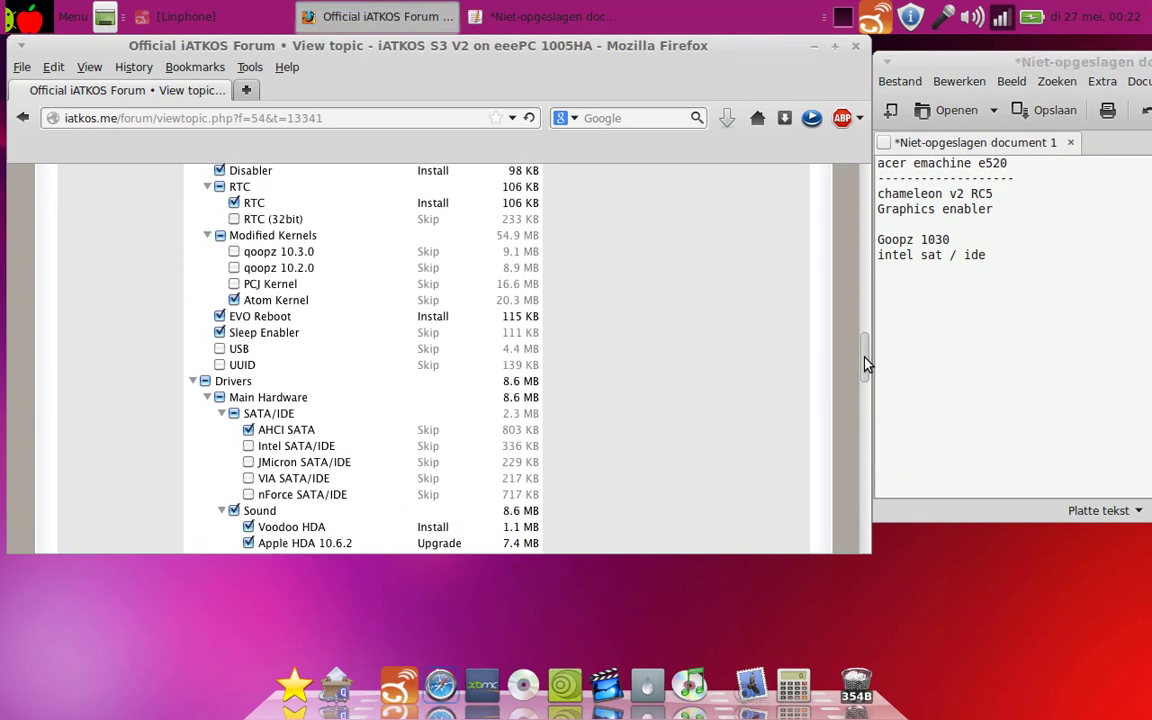
{"action": "left_click_drag", "start_coordinate": [866, 364], "coordinate": [870, 391]}
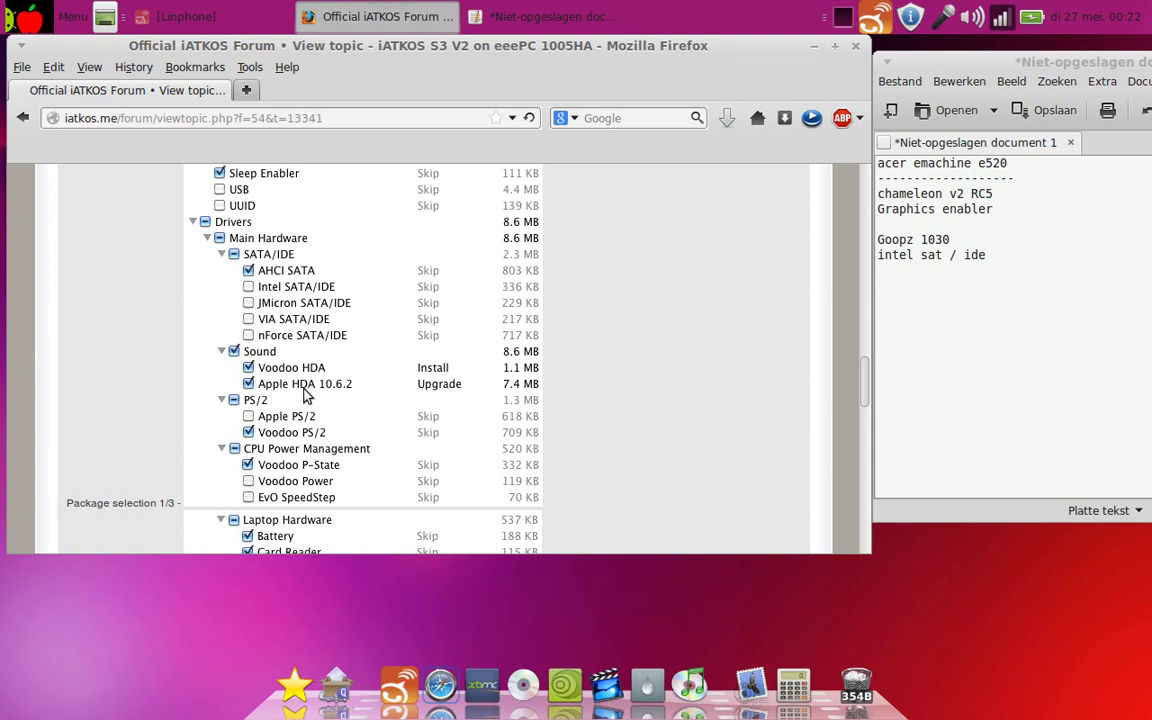
- Add 'apple hda' and 'Apple ps2' as new lines in the driver note
{"action": "left_click", "coordinate": [954, 327]}
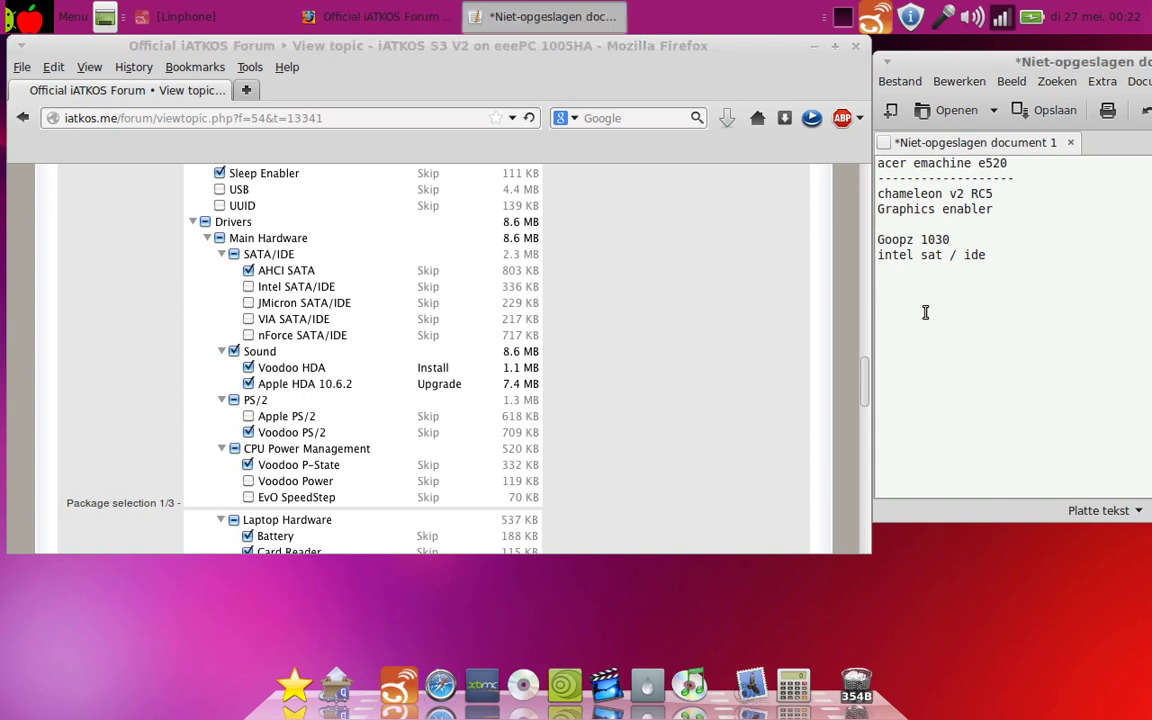
{"action": "key", "text": "Return"}
{"action": "type", "text": "apple hda"}
{"action": "left_click", "coordinate": [245, 410]}
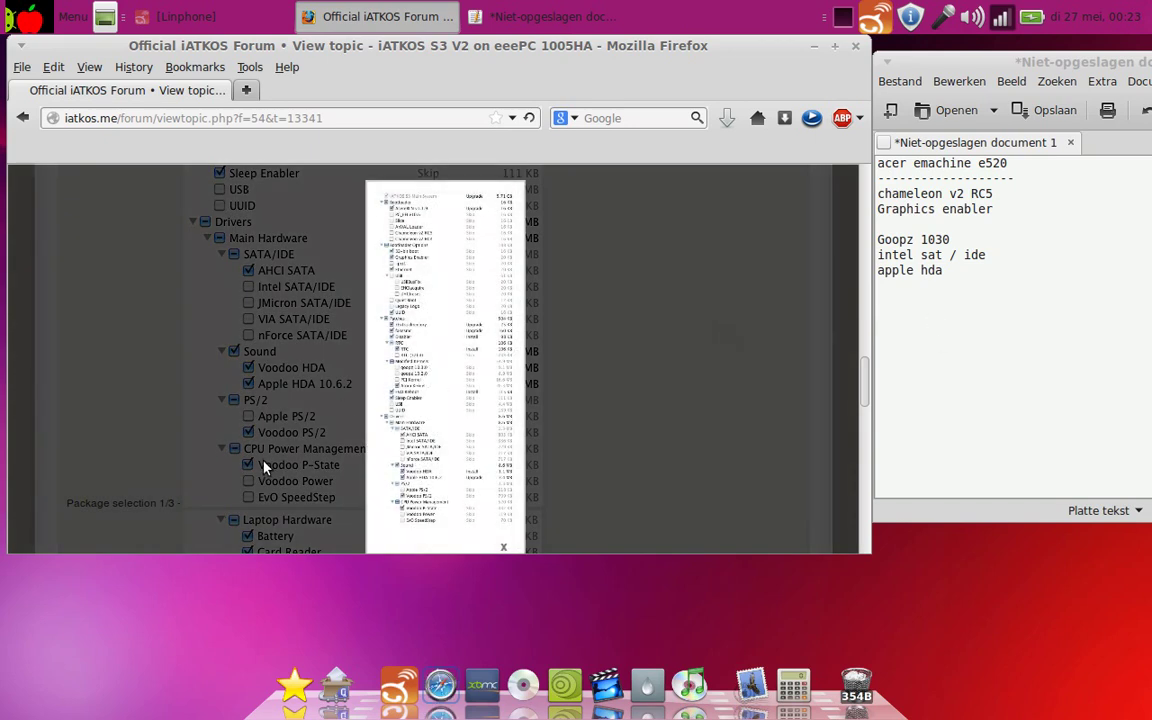
{"action": "left_click", "coordinate": [200, 445]}
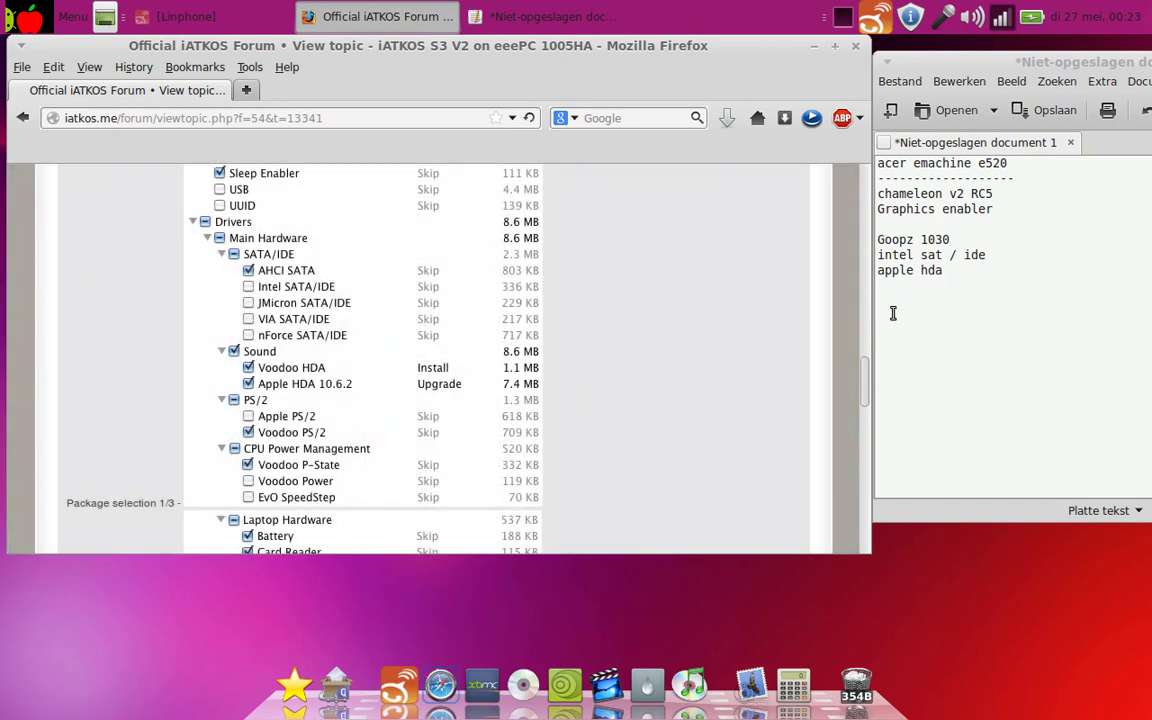
{"action": "left_click", "coordinate": [893, 313]}
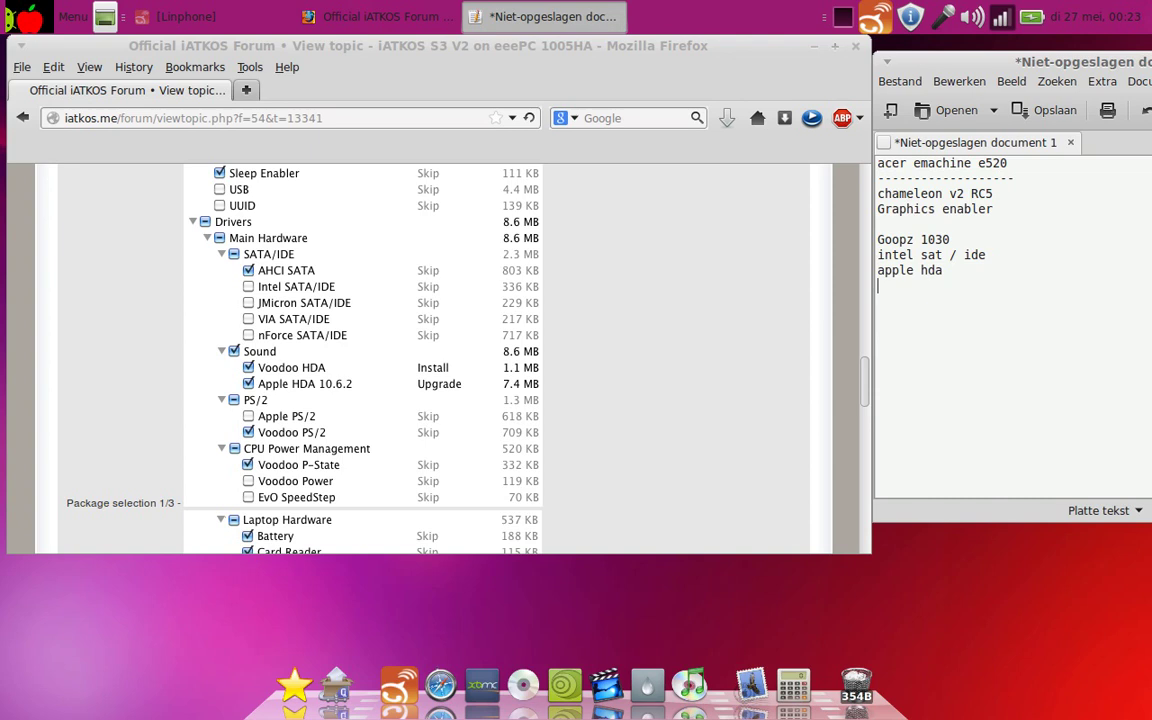
{"action": "type", "text": "Apple ps2"}
- Add 'Vodoo p state' after a blank line below 'Apple ps2', splitting 'pstate' with a space
{"action": "left_click_drag", "start_coordinate": [869, 400], "coordinate": [868, 417]}
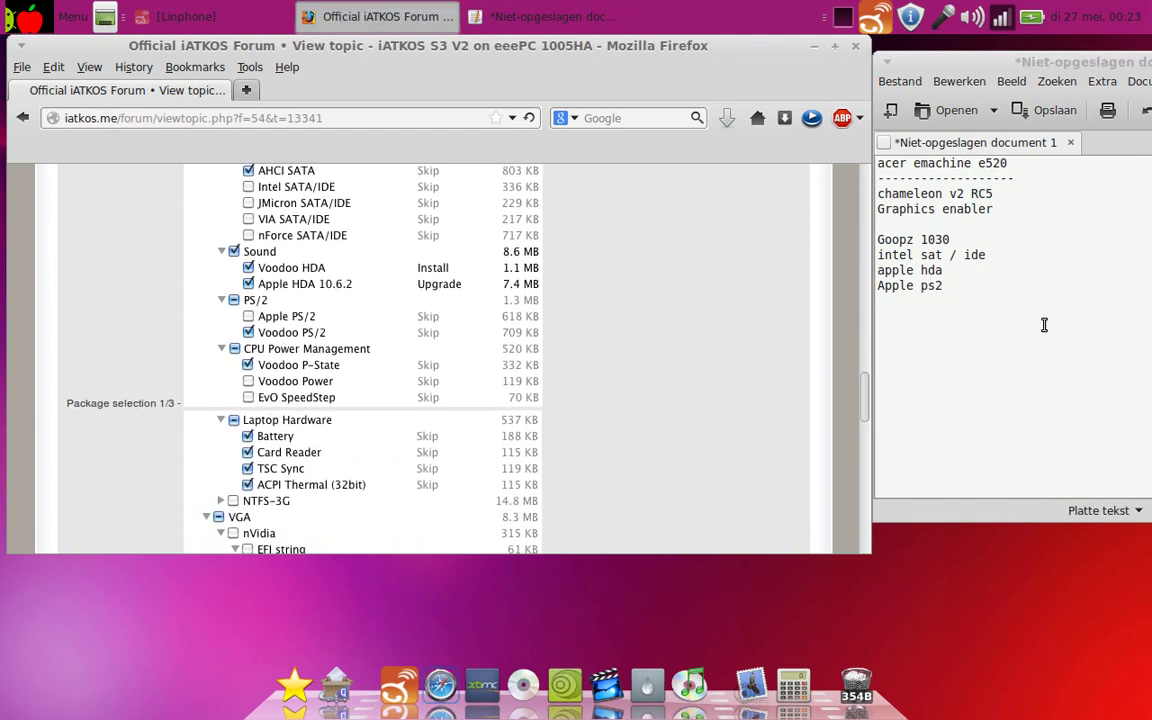
{"action": "left_click", "coordinate": [1024, 289]}
{"action": "key", "text": "Return"}
{"action": "key", "text": "Return"}
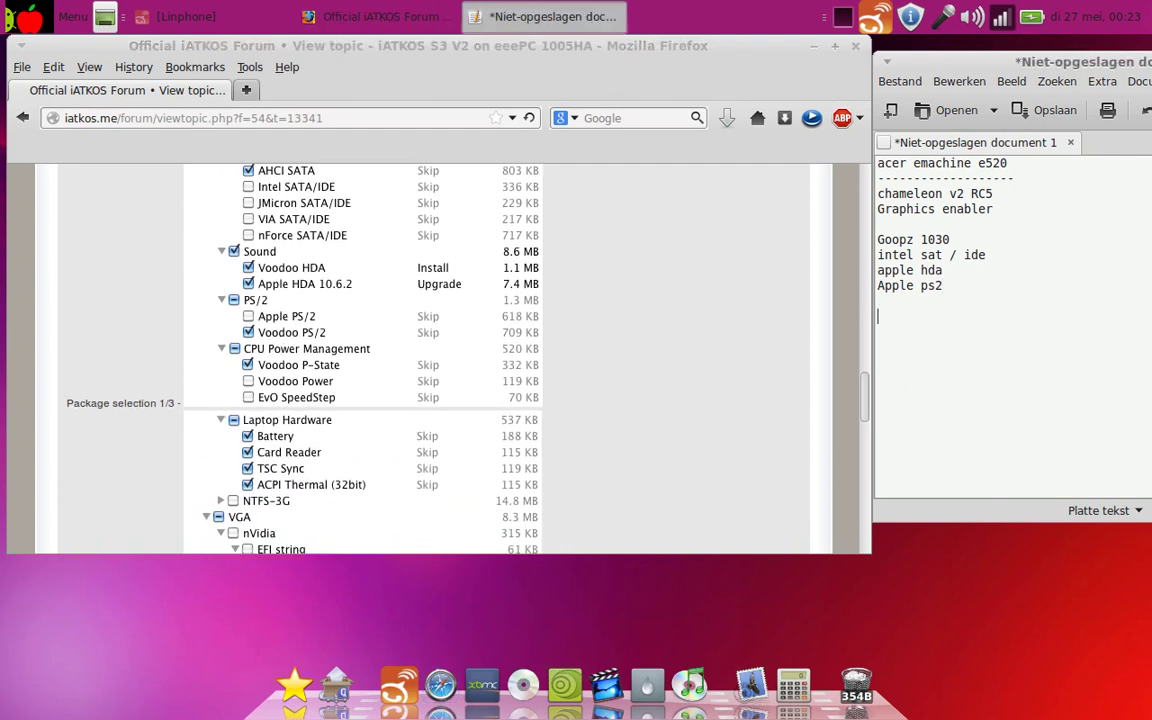
{"action": "type", "text": "Vodoo pstate"}
{"action": "left_click", "coordinate": [928, 316]}
{"action": "key", "text": "End"}
{"action": "key", "text": "Return"}
- Scroll the forum page and view the enlarged package-selection screenshot, then close it
{"action": "left_click_drag", "start_coordinate": [857, 385], "coordinate": [869, 418]}
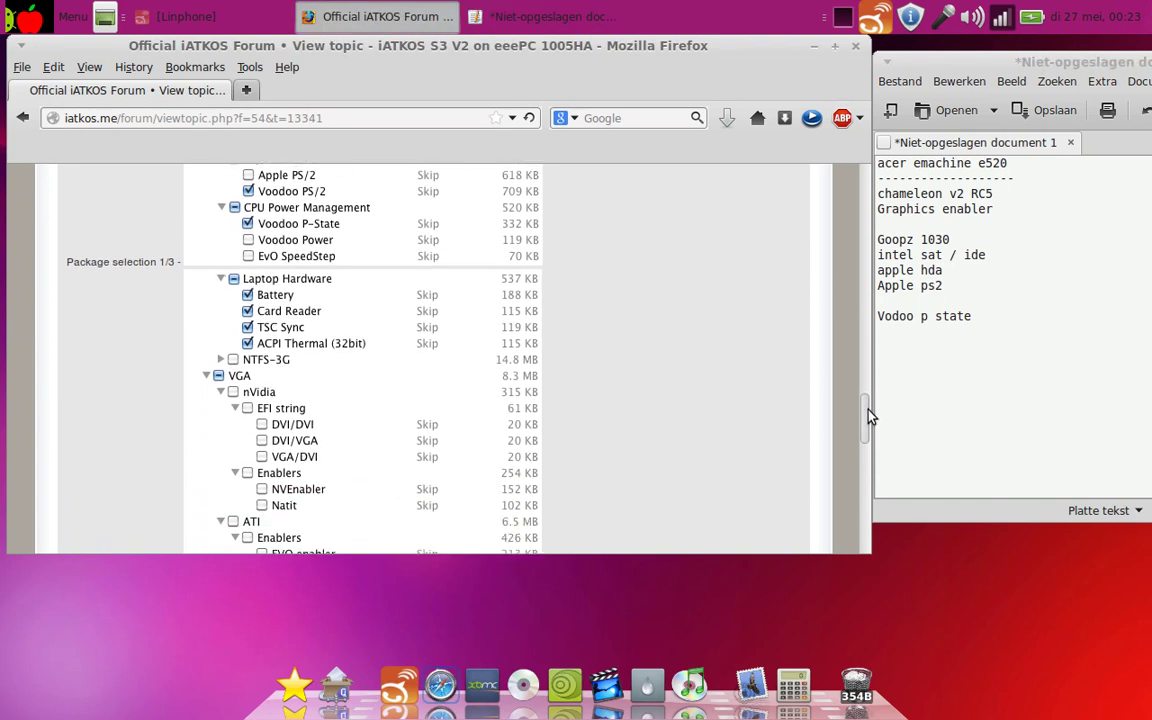
{"action": "left_click", "coordinate": [248, 343]}
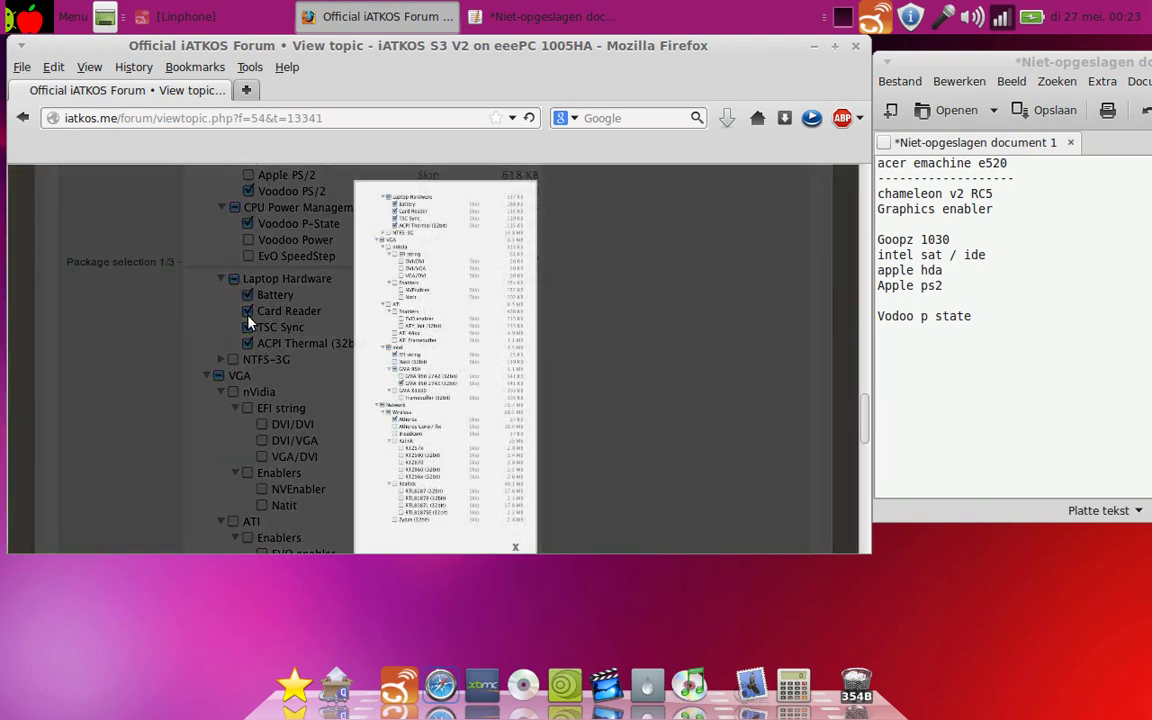
{"action": "left_click", "coordinate": [247, 318]}
{"action": "left_click", "coordinate": [248, 327]}
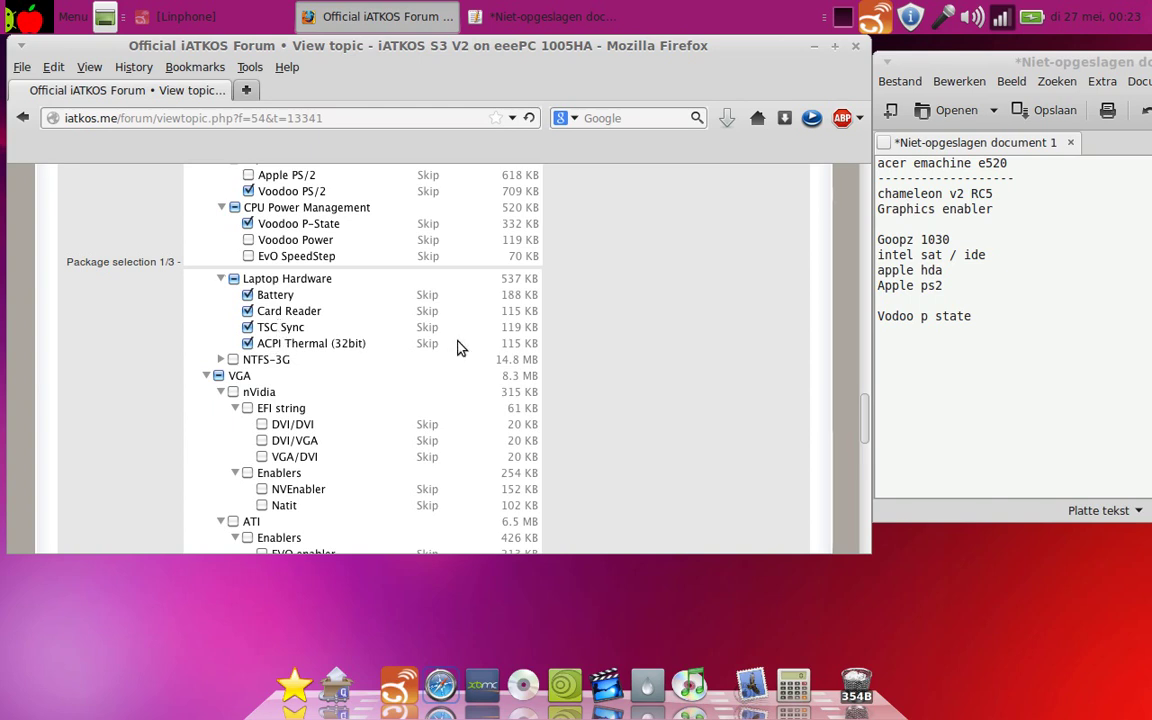
- Add 'NV Enabler' and 'X3100' below 'Vodoo p state', then close the enlarged screenshot
{"action": "left_click_drag", "start_coordinate": [865, 425], "coordinate": [867, 447]}
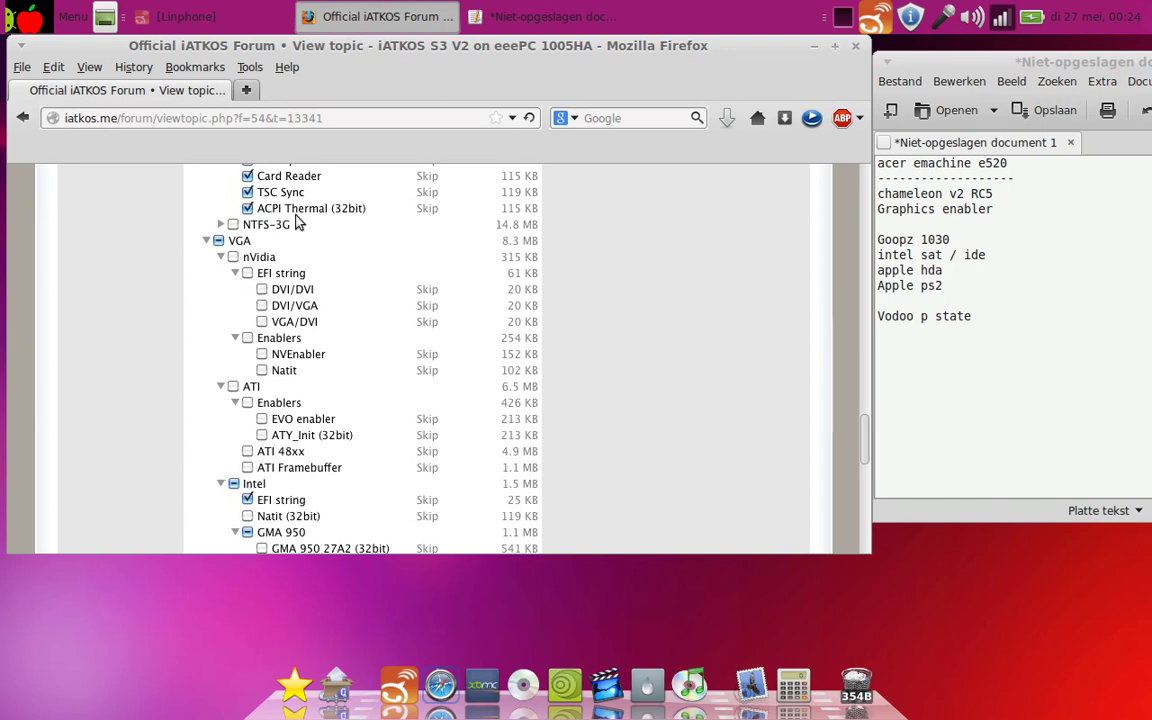
{"action": "left_click", "coordinate": [265, 364]}
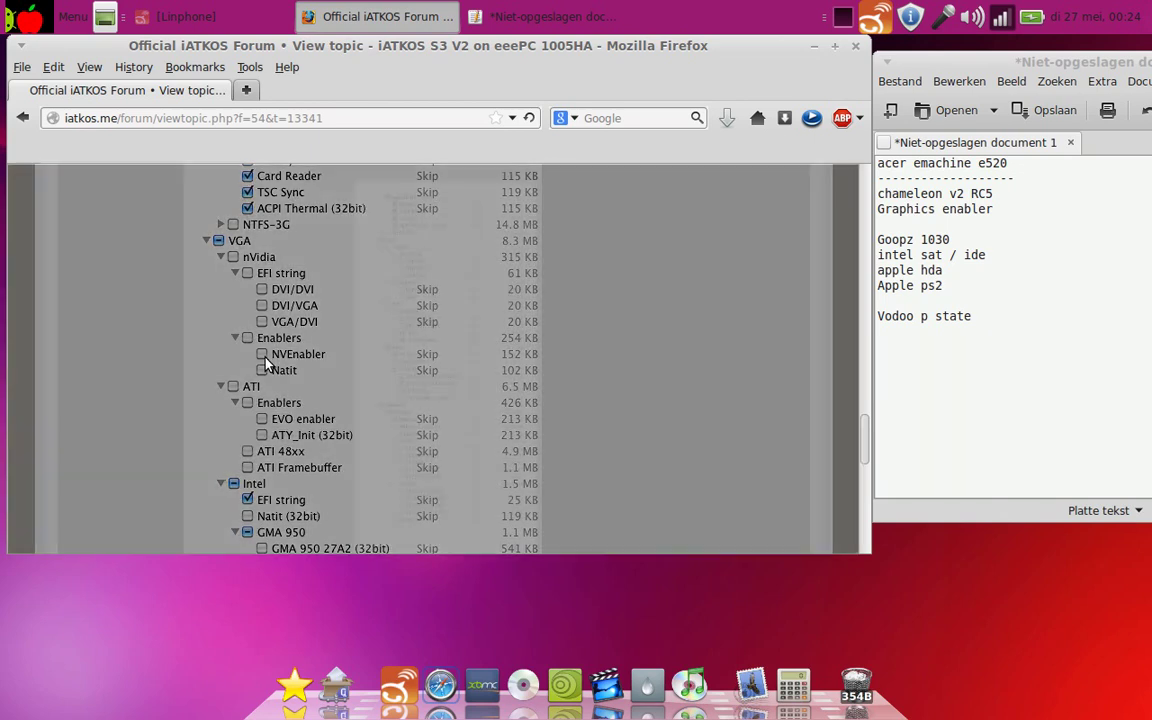
{"action": "left_click", "coordinate": [917, 288]}
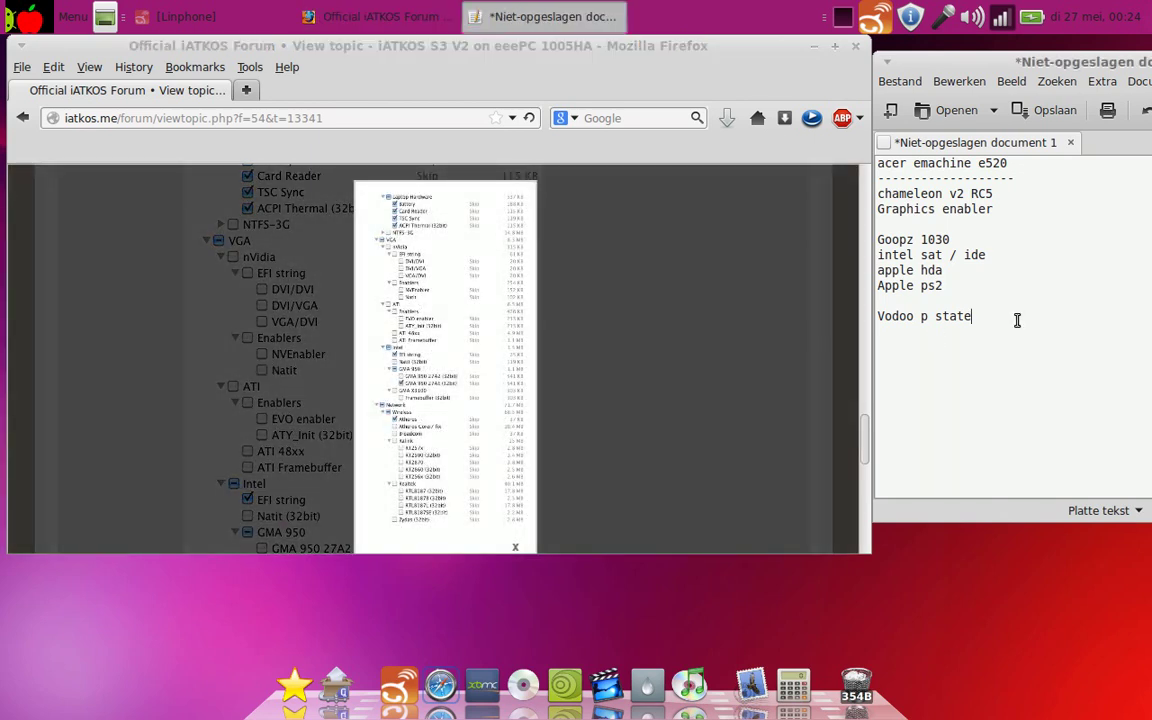
{"action": "type", "text": "N"}
{"action": "type", "text": "V Enabler X"}
{"action": "type", "text": "3"}
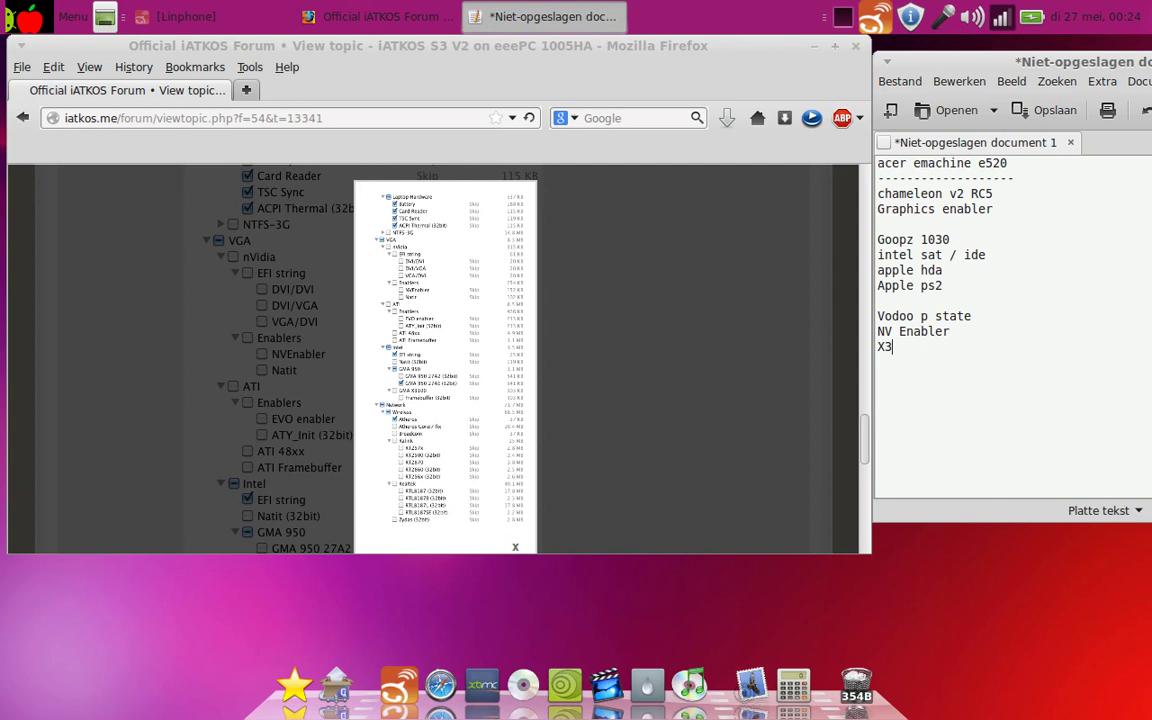
{"action": "type", "text": "100"}
{"action": "left_click", "coordinate": [934, 610]}
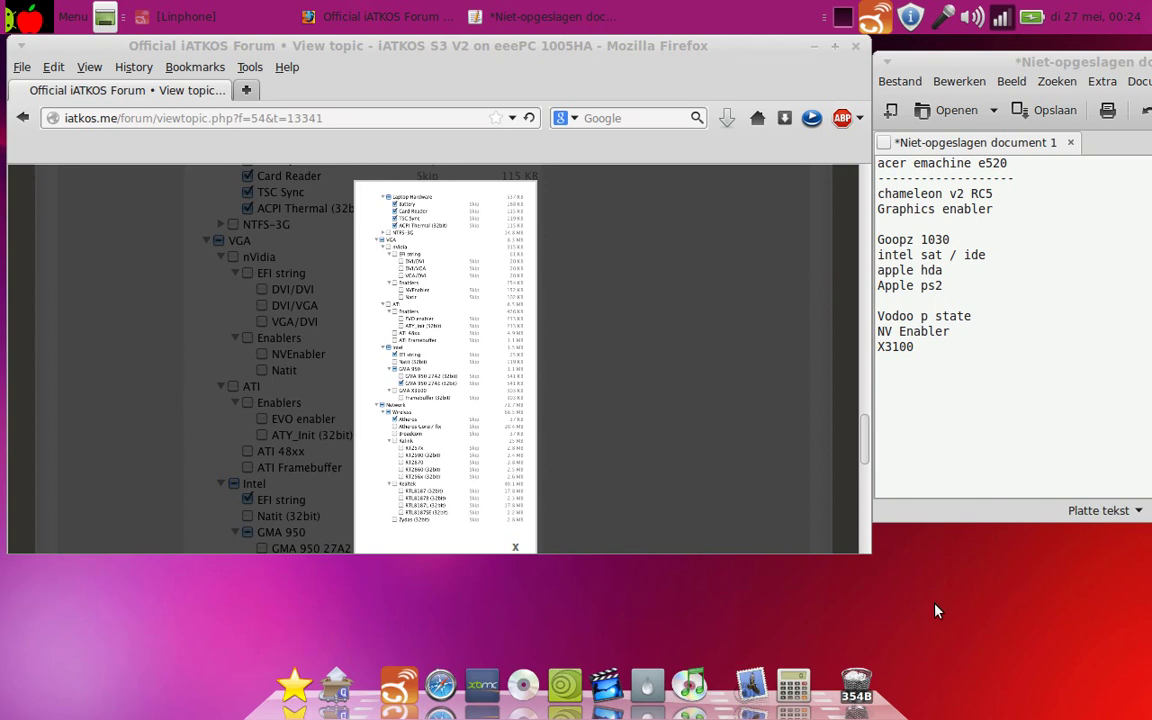
{"action": "left_click", "coordinate": [776, 407]}
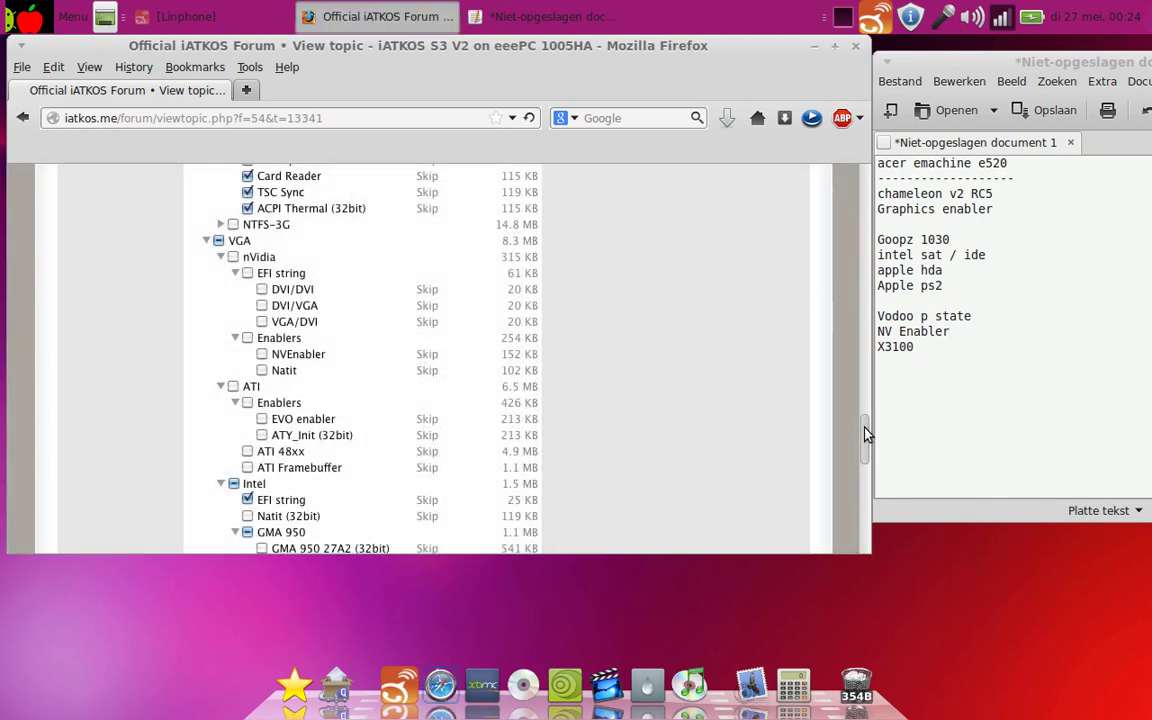
{"action": "left_click_drag", "start_coordinate": [866, 433], "coordinate": [853, 486]}
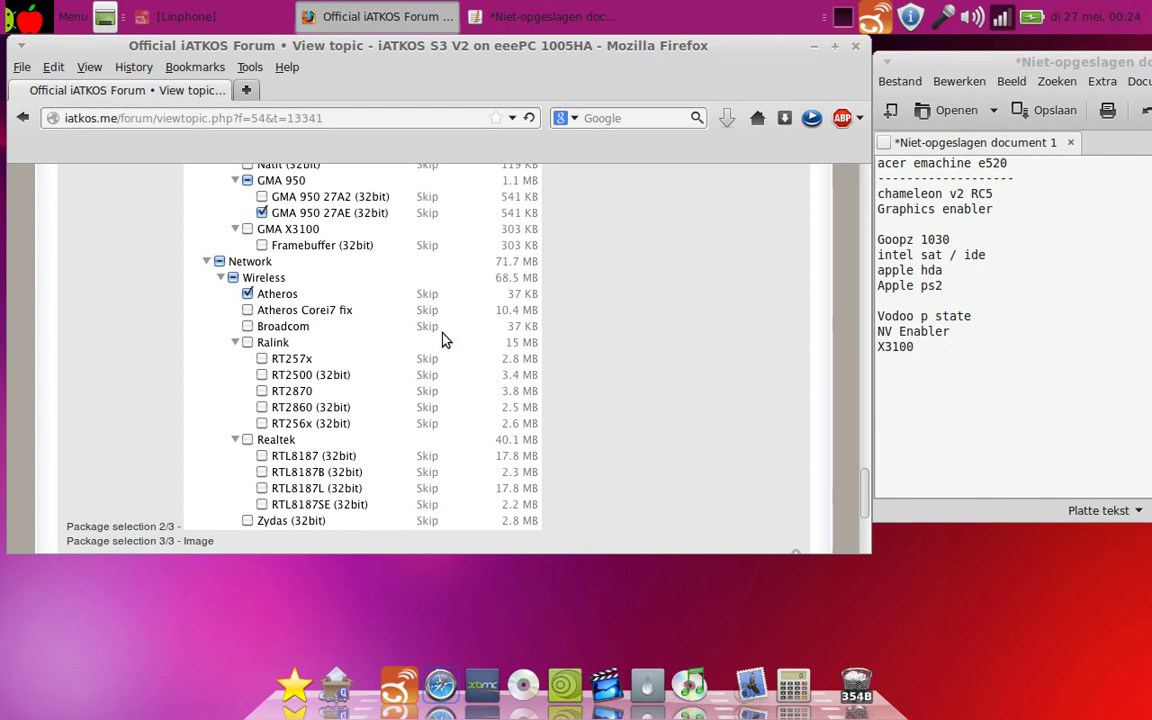
{"action": "left_click", "coordinate": [252, 302]}
{"action": "left_click", "coordinate": [255, 305]}
{"action": "left_click_drag", "start_coordinate": [868, 505], "coordinate": [876, 428]}
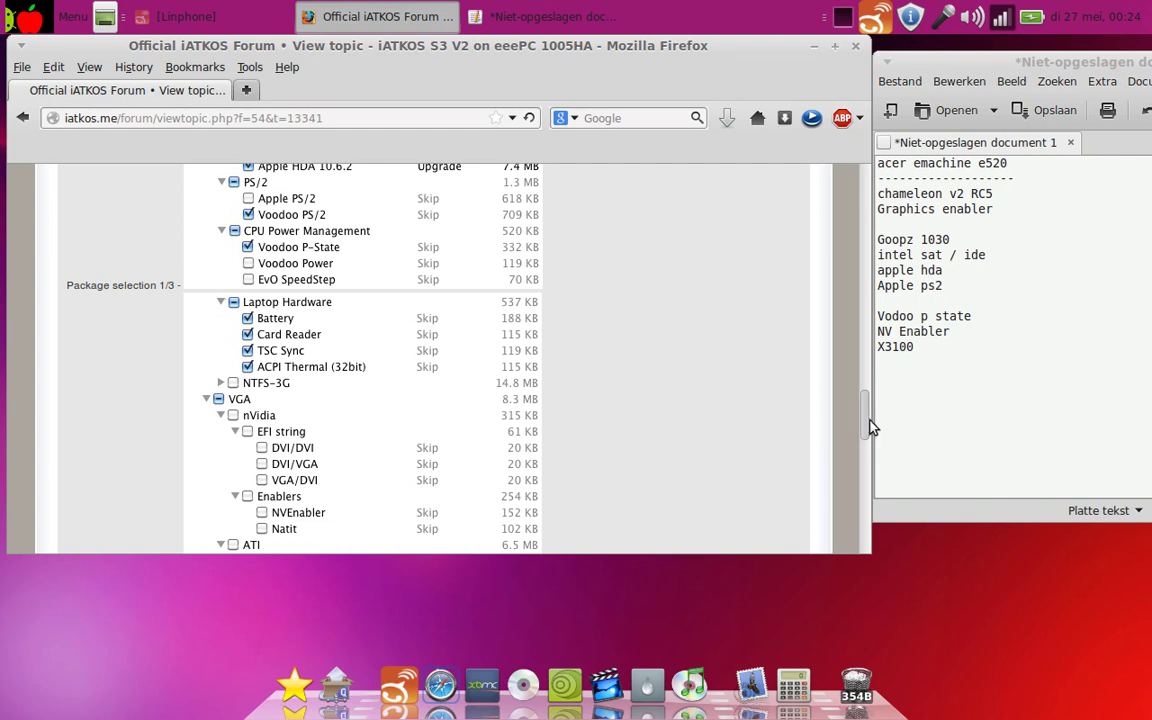
- Scroll the forum page to show the Intel graphics and Network sections of the package list
{"action": "left_click_drag", "start_coordinate": [870, 427], "coordinate": [882, 419]}
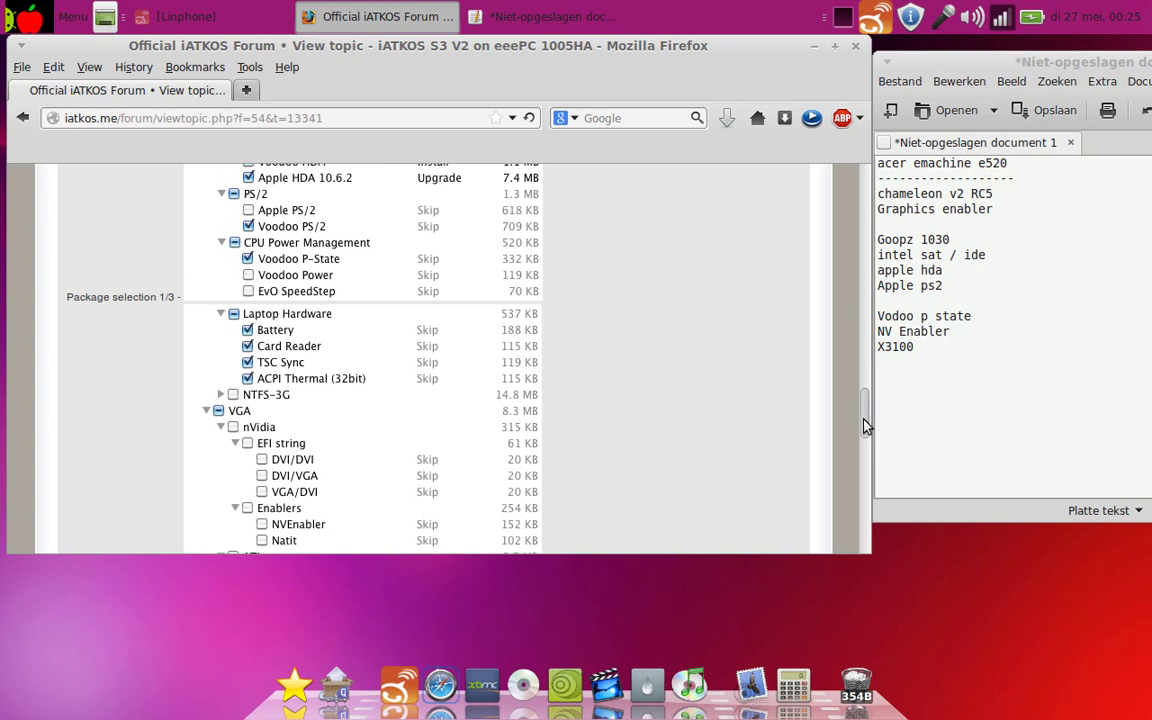
{"action": "left_click_drag", "start_coordinate": [866, 425], "coordinate": [878, 490]}
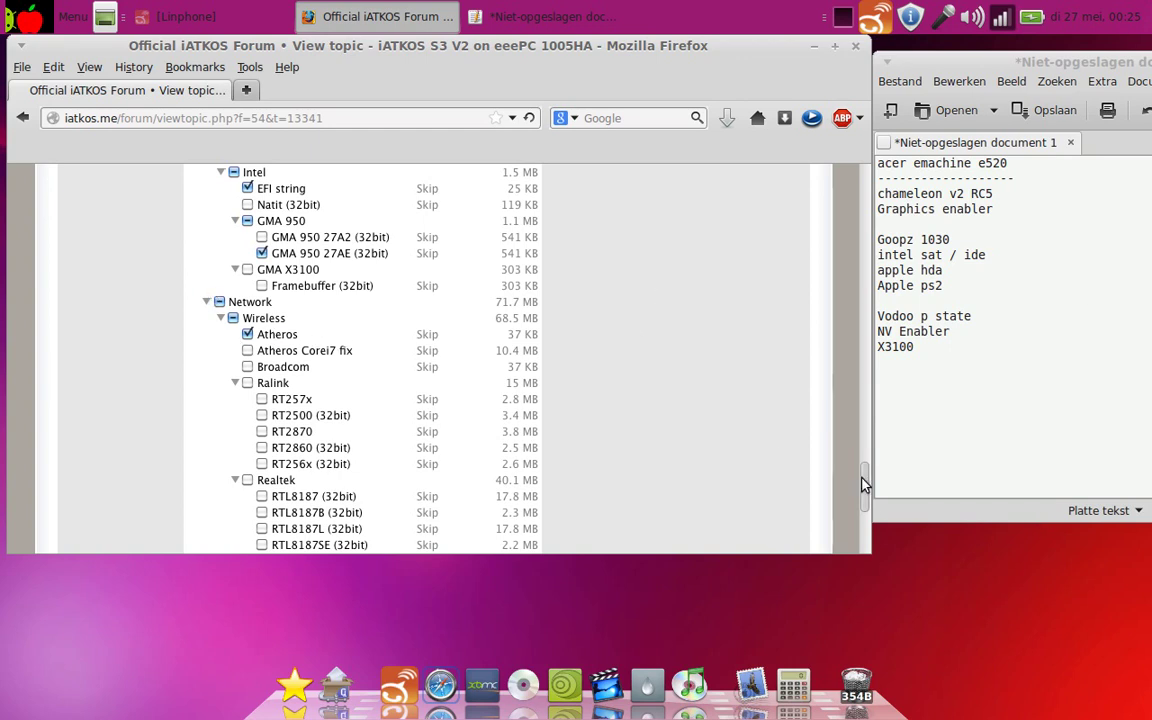
{"action": "left_click_drag", "start_coordinate": [864, 494], "coordinate": [864, 465]}
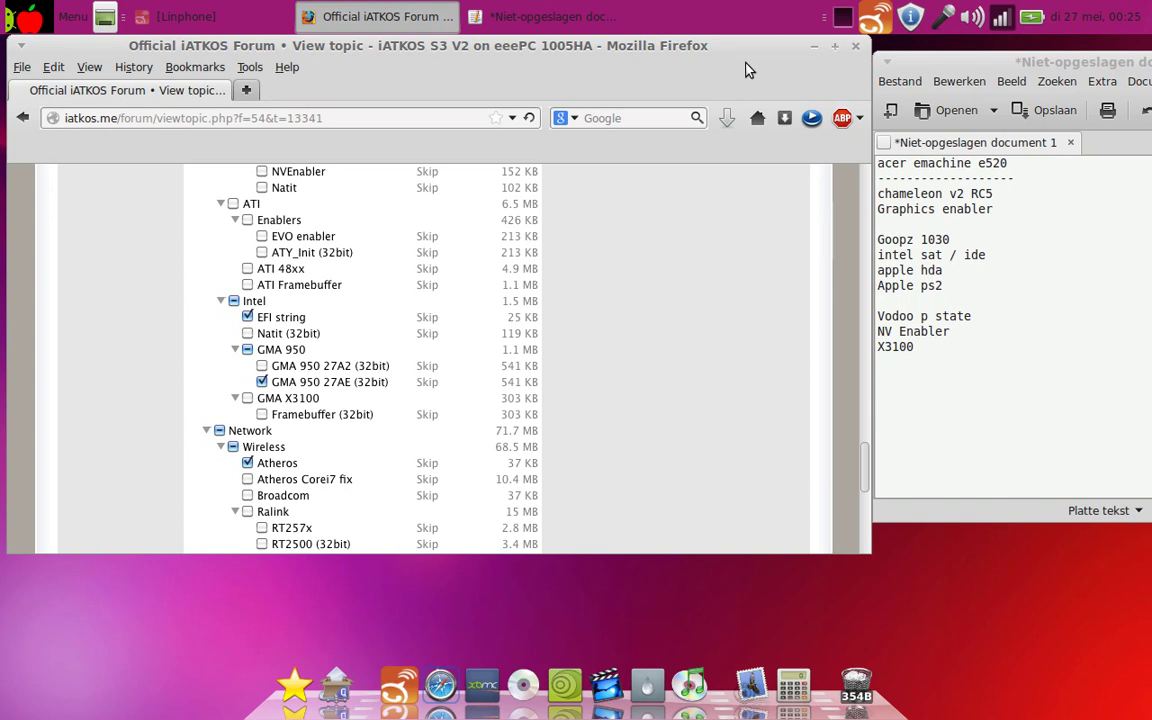
- Lower the Firefox window and scroll the topic to the end, showing unticked Realtek and Zydas drivers
{"action": "left_click_drag", "start_coordinate": [745, 68], "coordinate": [745, 133]}
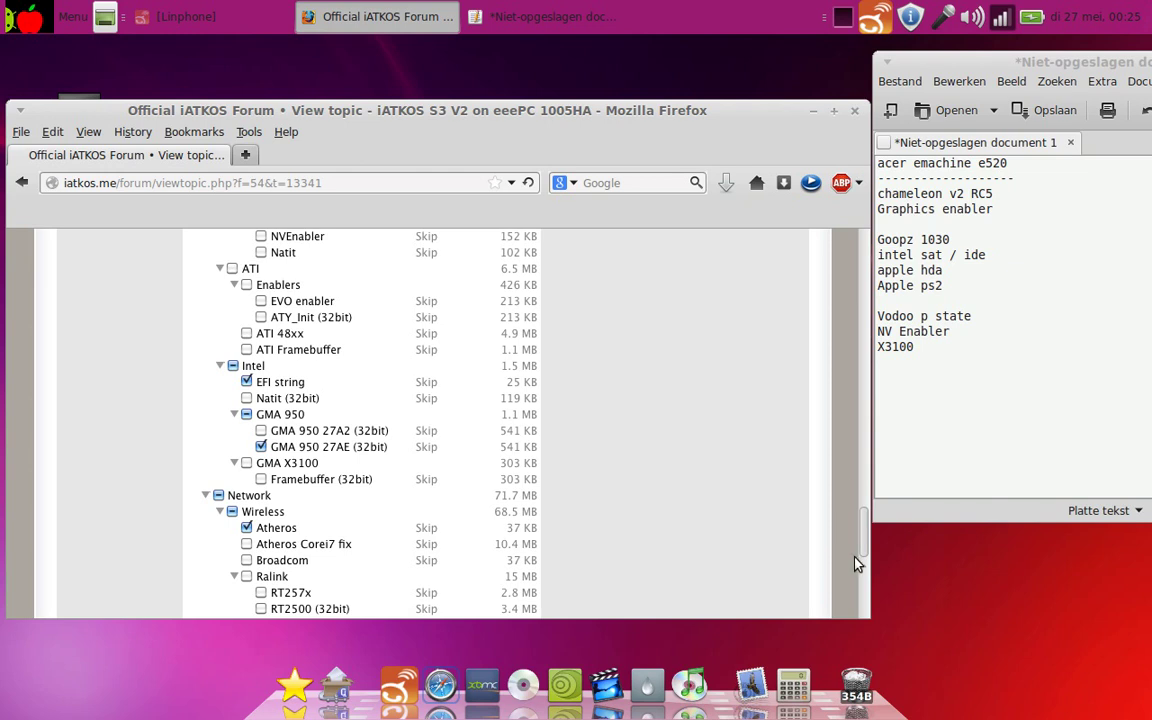
{"action": "left_click_drag", "start_coordinate": [857, 563], "coordinate": [866, 608]}
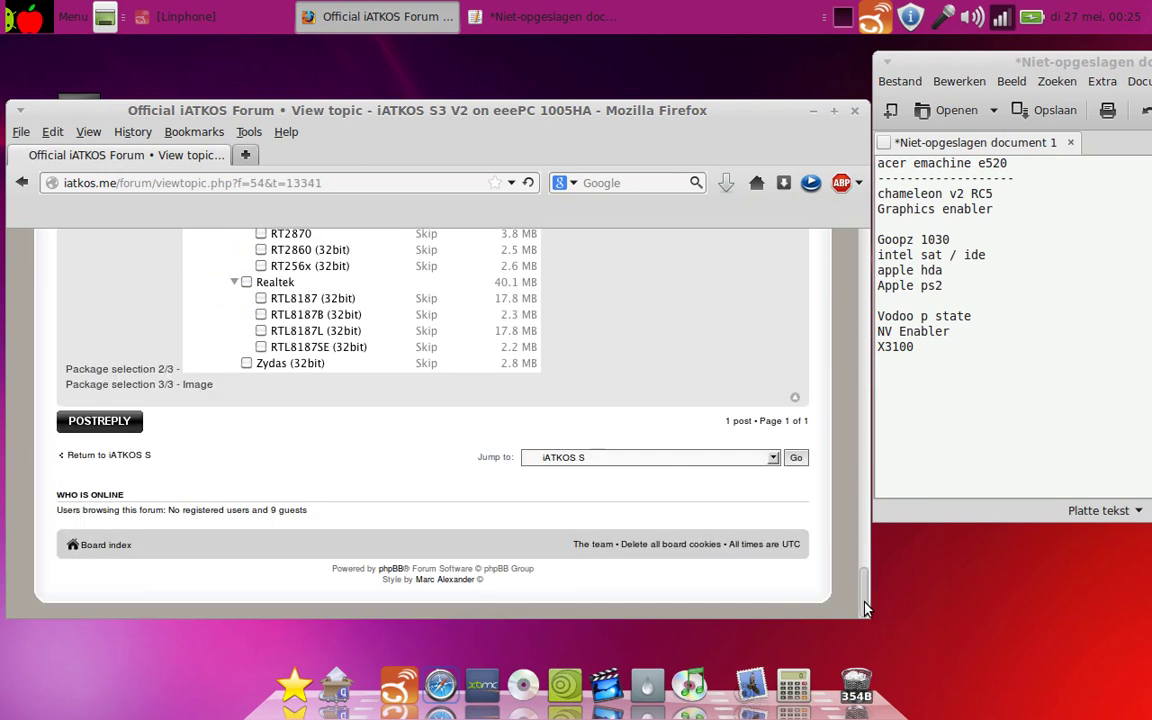